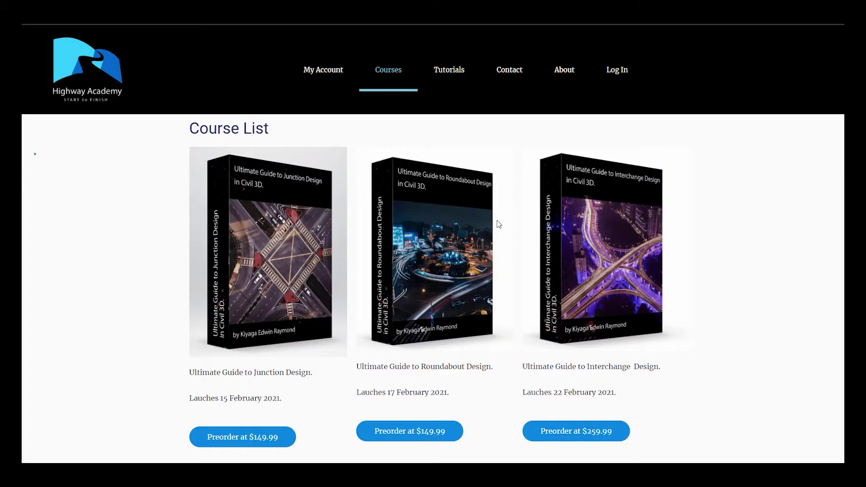
# Return to the Highway Academy home page and scroll through the full Civil 3D Course List
pyautogui.click(87, 68)
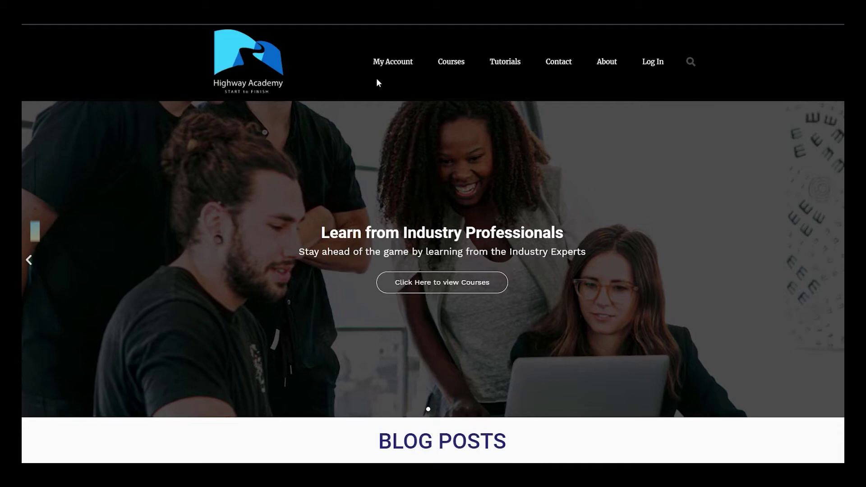
pyautogui.click(449, 67)
pyautogui.scroll(-2, 437, 177)
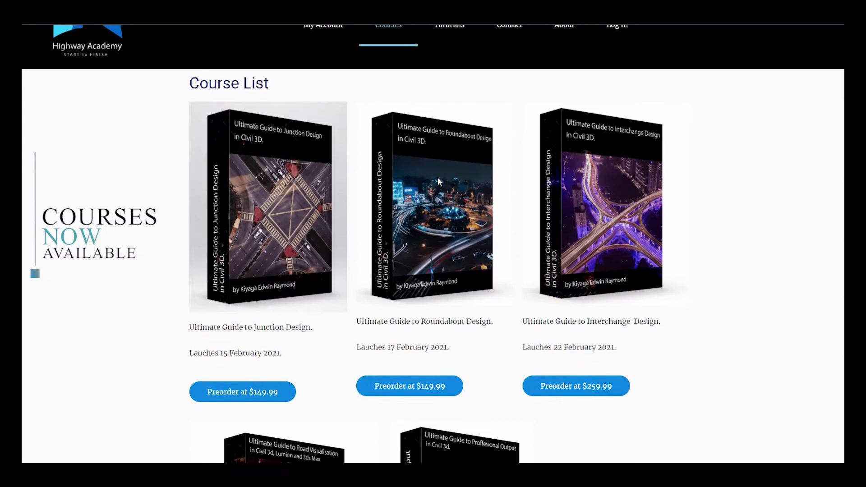
pyautogui.scroll(-1, 438, 179)
pyautogui.scroll(-2, 438, 179)
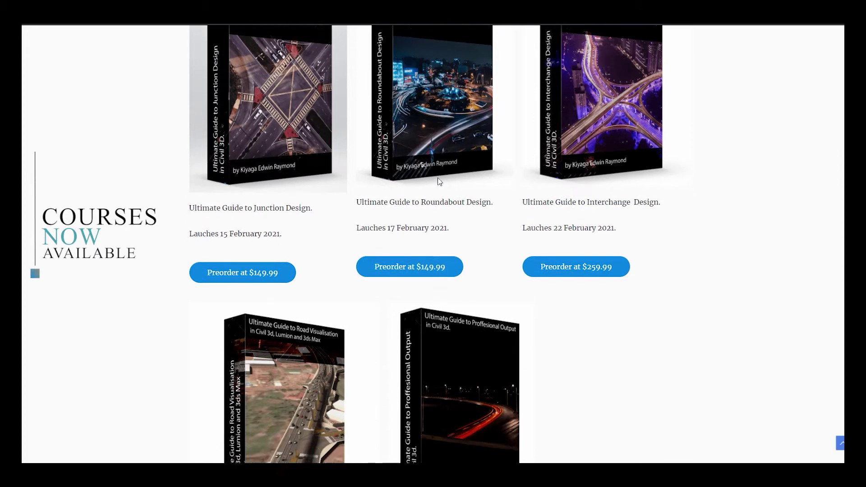
pyautogui.scroll(-3, 438, 181)
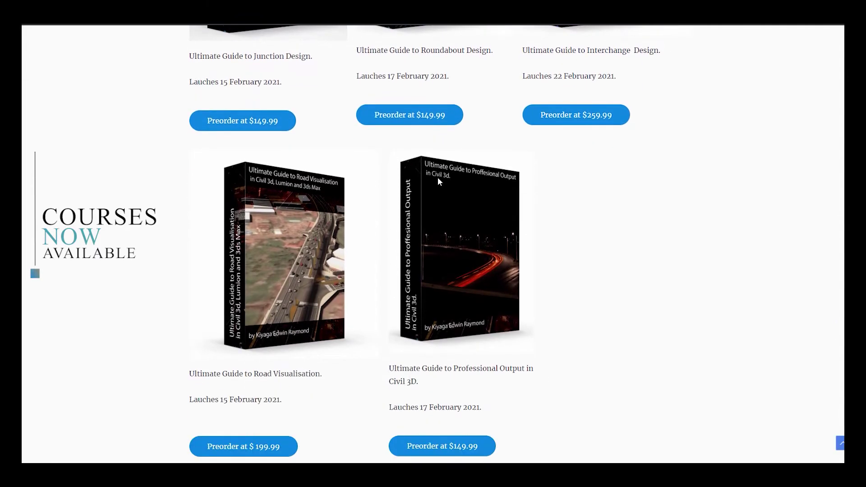
pyautogui.scroll(-1, 437, 181)
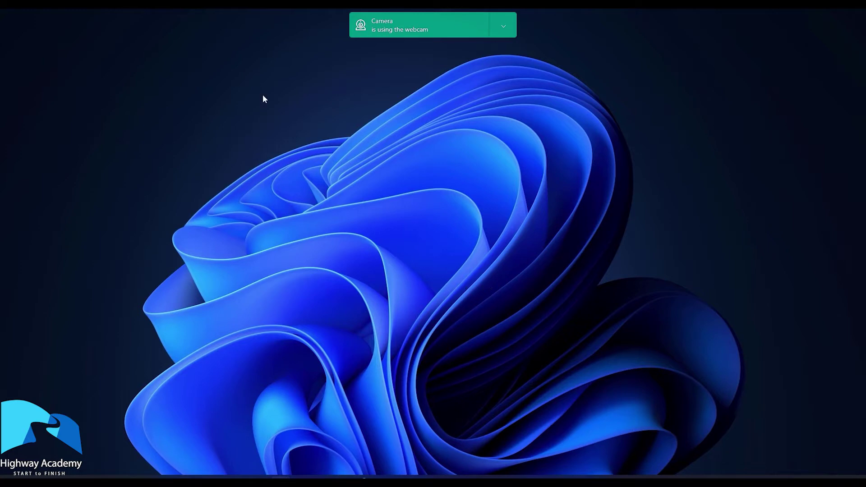
# Launch Microsoft Store from Windows search and search the store for 'clock'
pyautogui.press('super+s')
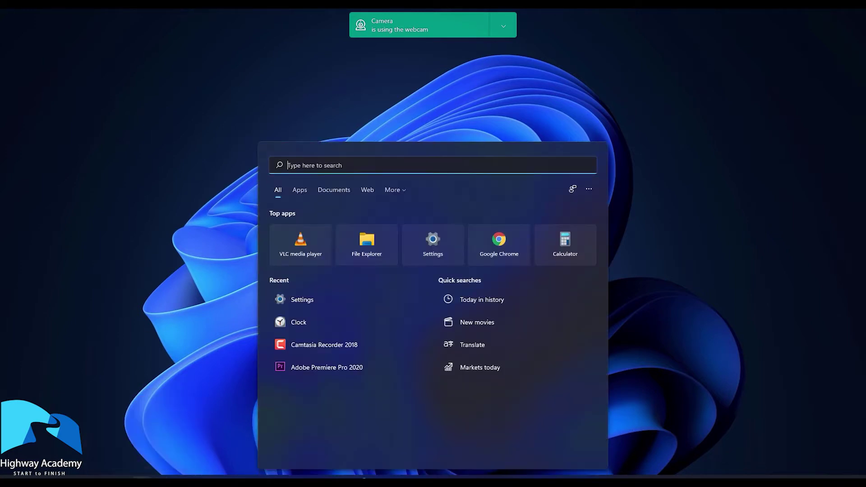
pyautogui.write('store')
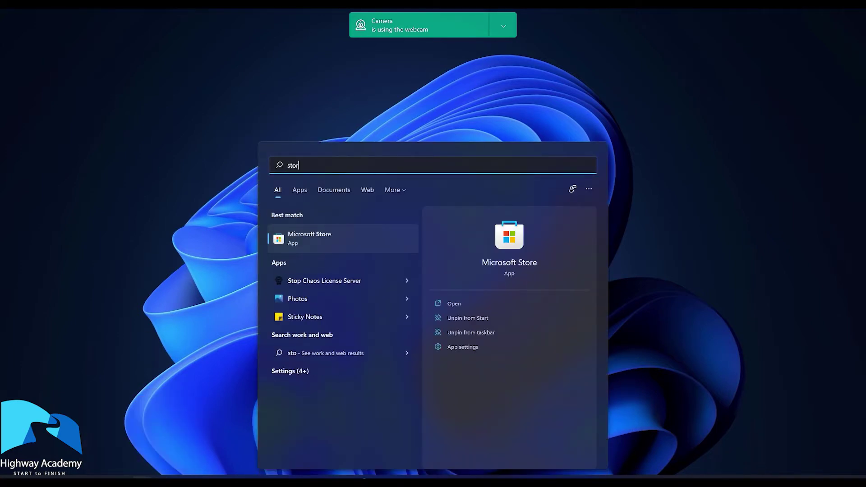
pyautogui.click(318, 230)
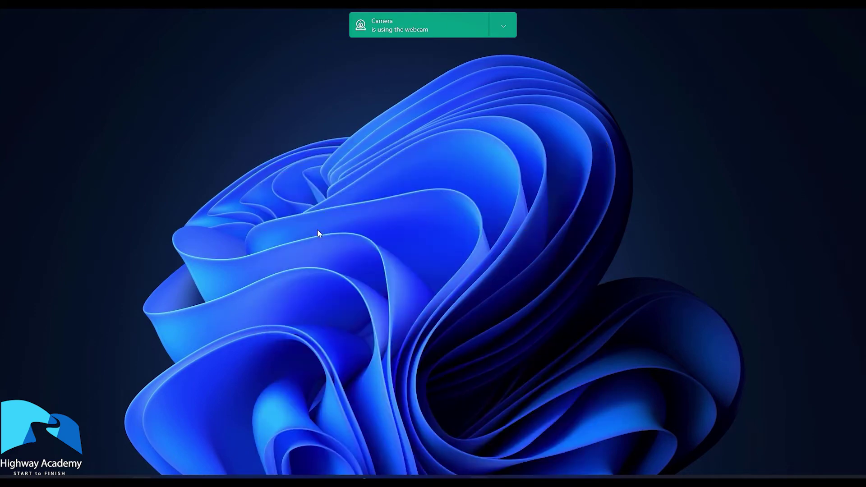
pyautogui.click(302, 20)
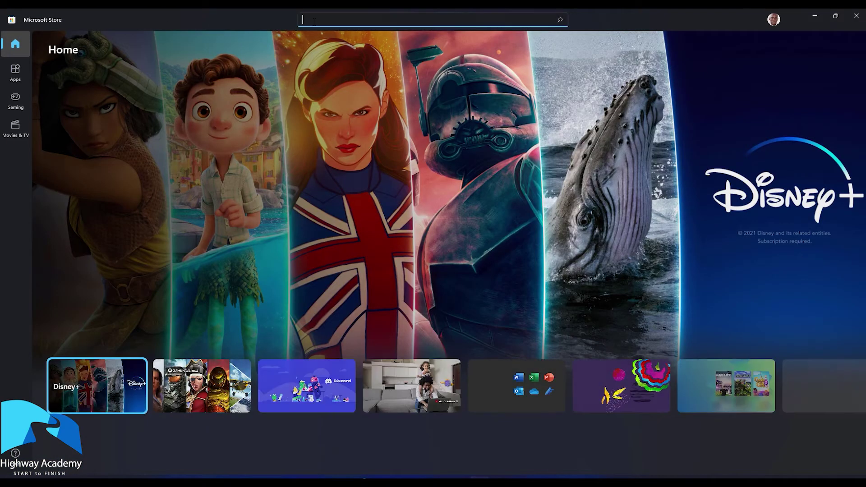
pyautogui.write('clock')
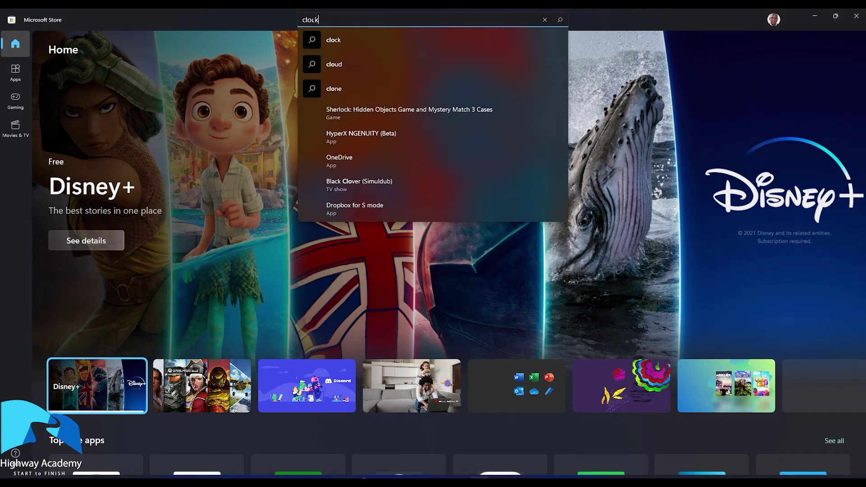
pyautogui.press('Return')
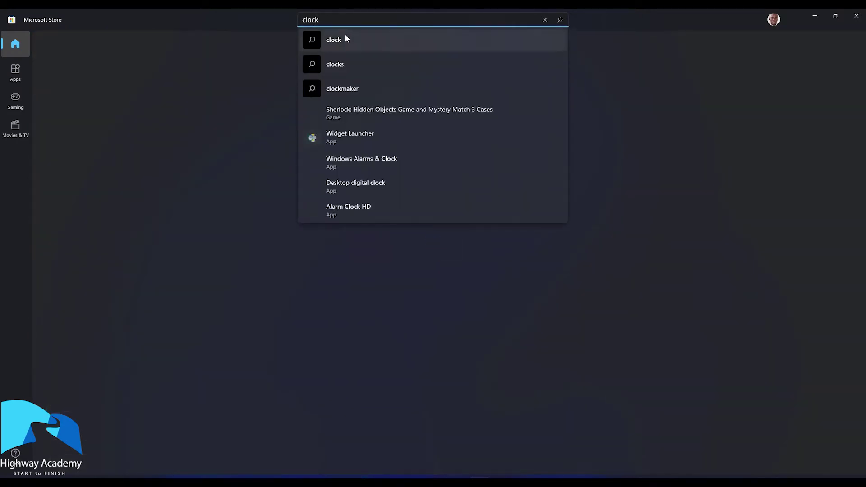
pyautogui.click(344, 36)
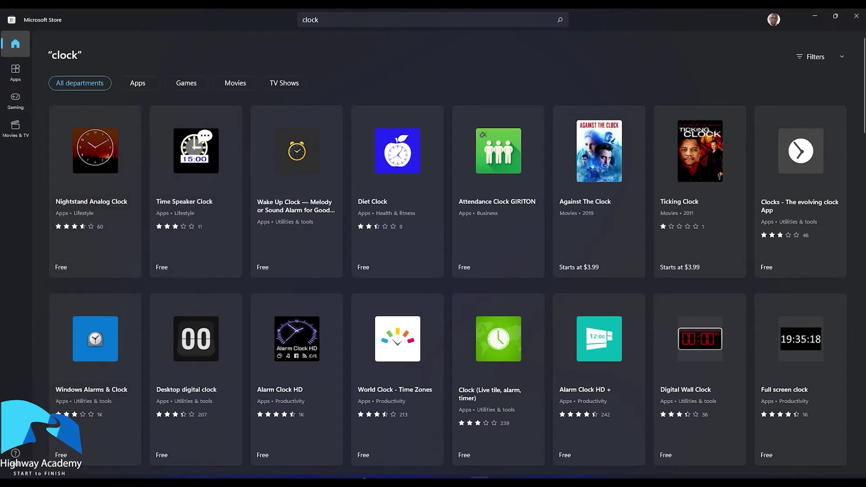
# In the Store Library, start updating all apps and scroll through the five queued updates
pyautogui.click(16, 430)
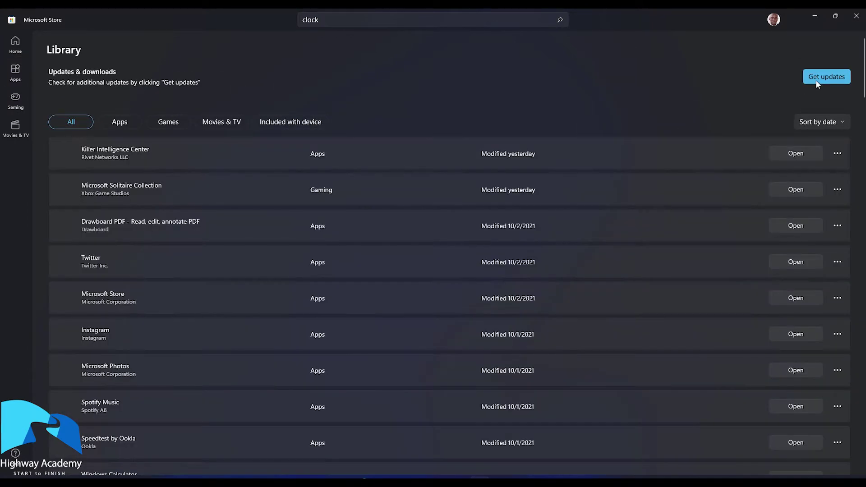
pyautogui.click(815, 80)
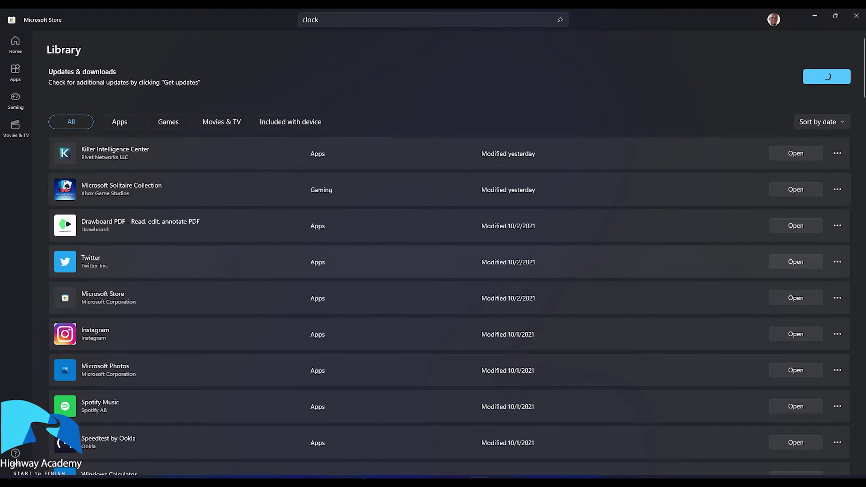
pyautogui.scroll(-5, 402, 364)
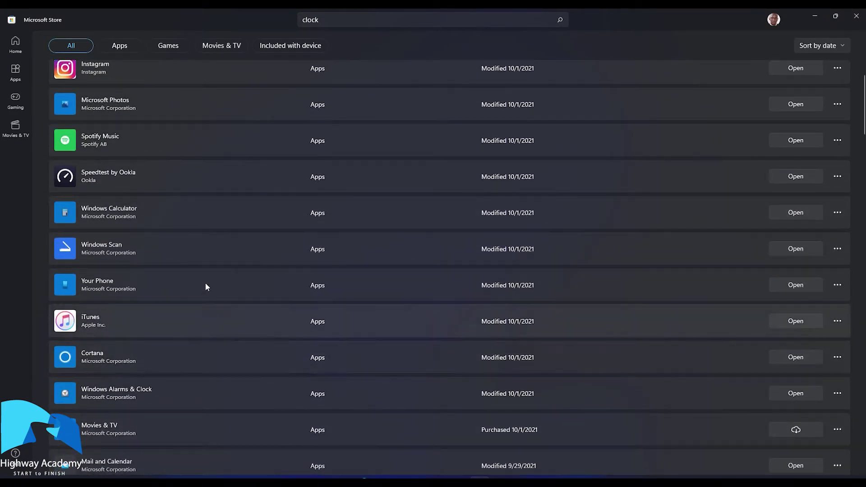
pyautogui.scroll(-4, 216, 289)
pyautogui.scroll(-6, 216, 292)
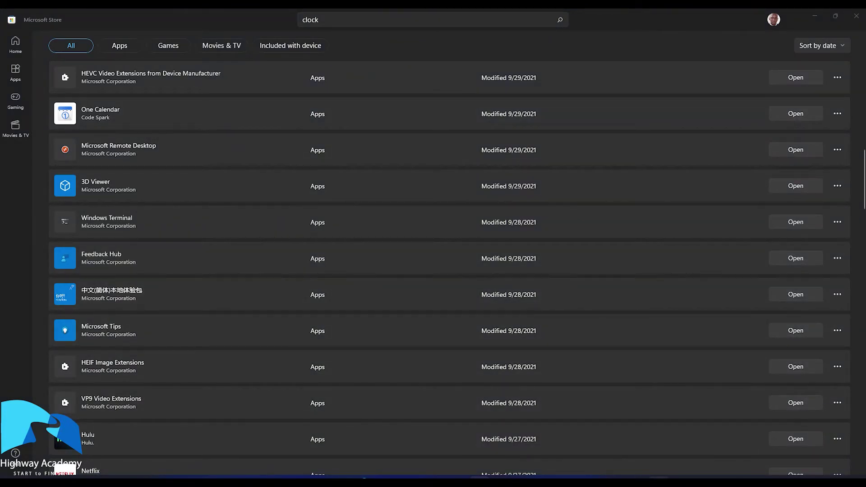
pyautogui.moveTo(678, 478)
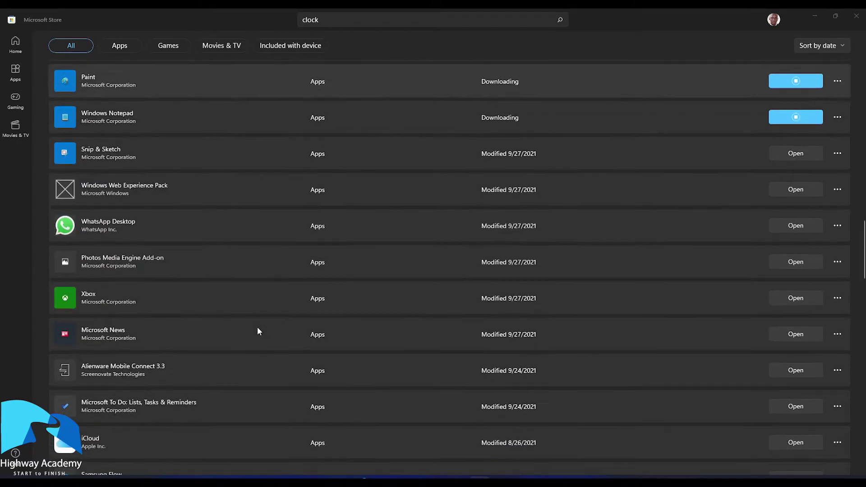
pyautogui.scroll(15, 210, 180)
pyautogui.scroll(2, 203, 142)
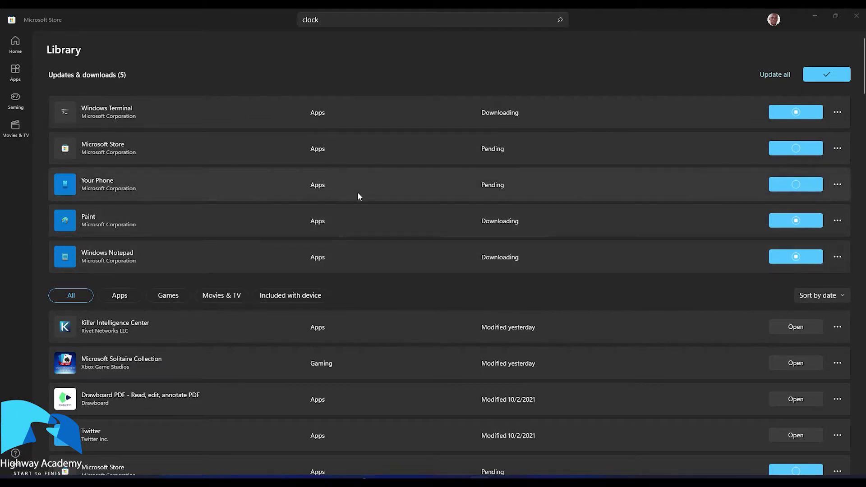
# Close Microsoft Store and launch the Settings app from Windows search
pyautogui.click(855, 16)
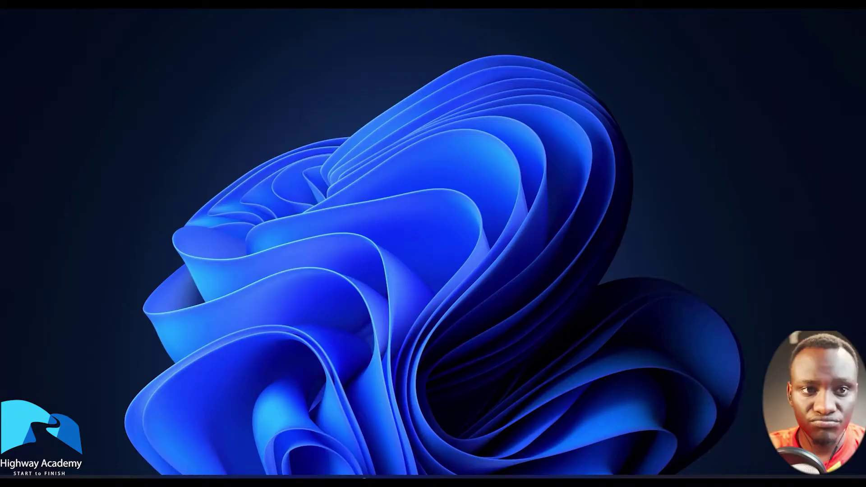
pyautogui.press('super')
pyautogui.write('se')
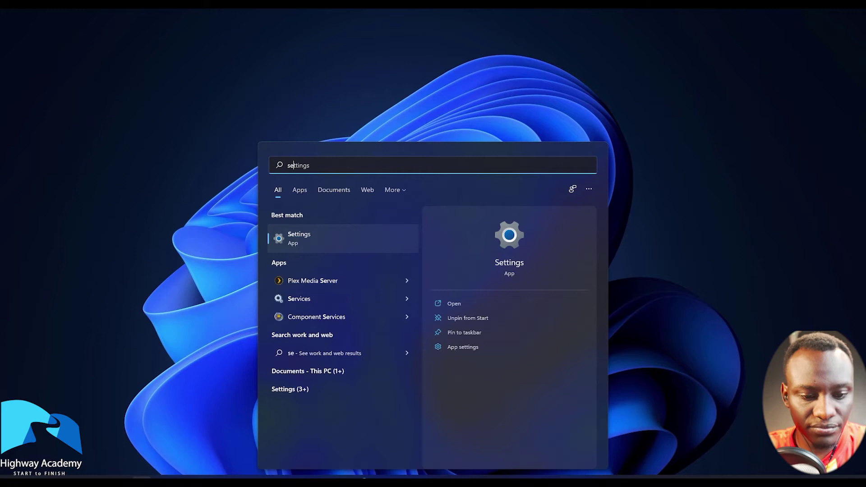
pyautogui.write('tting')
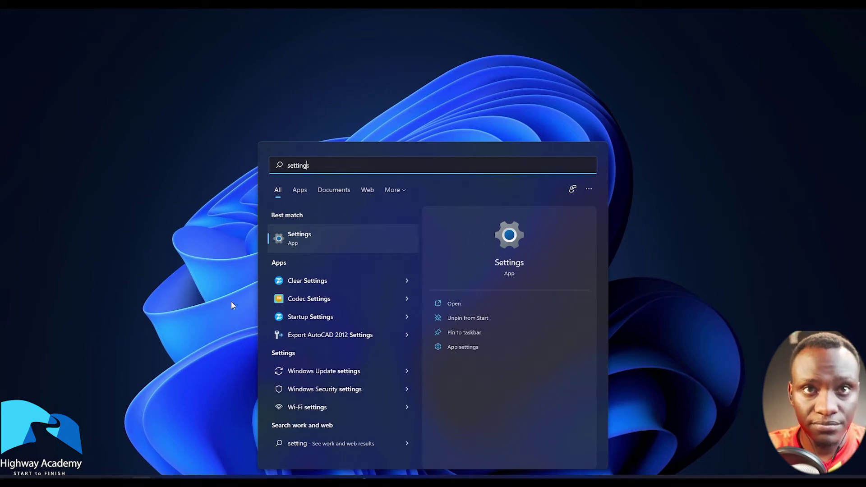
pyautogui.click(324, 245)
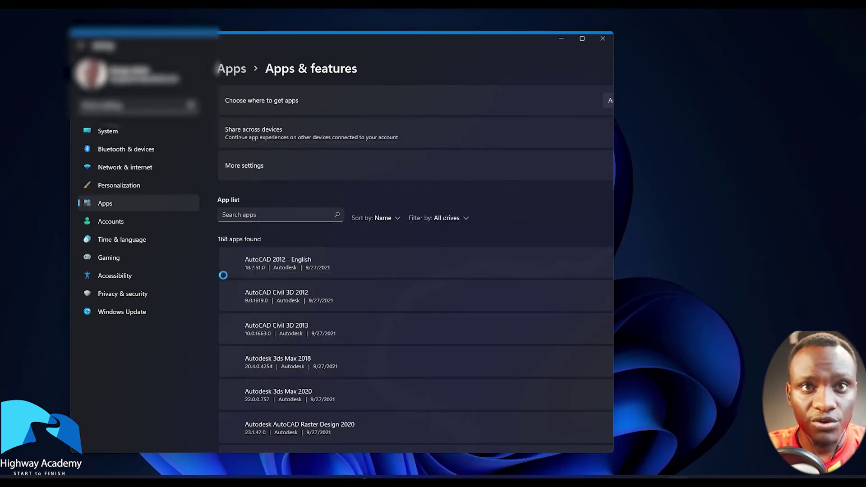
# Filter the installed apps list to 'clock' and bring up the Clock app's options
pyautogui.click(264, 214)
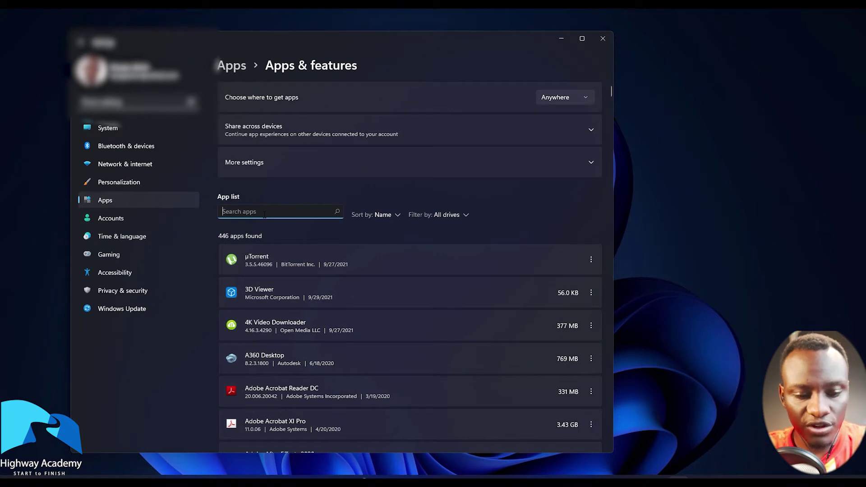
pyautogui.write('c')
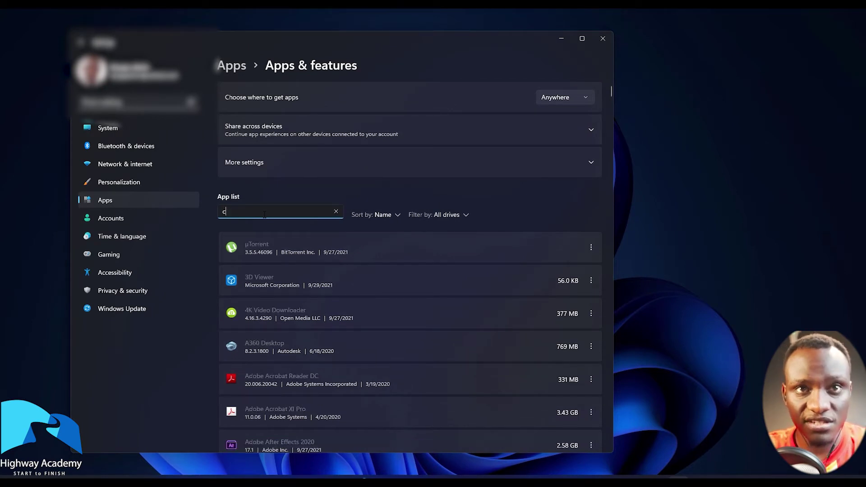
pyautogui.write('lock')
pyautogui.click(547, 268)
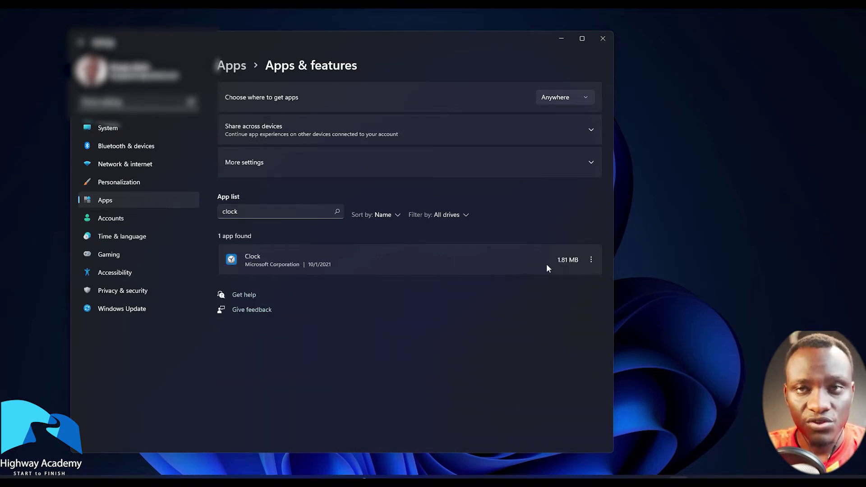
pyautogui.click(589, 261)
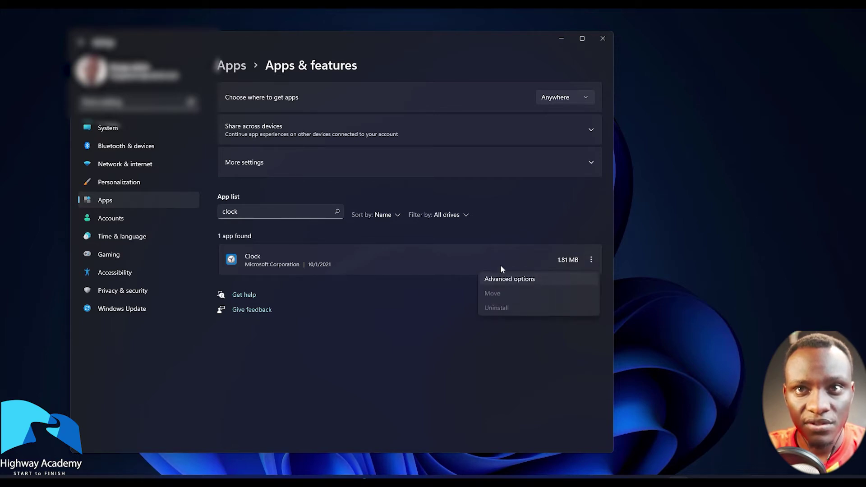
# Reset the Clock app from its Advanced options, confirming deletion of its data
pyautogui.click(503, 278)
pyautogui.scroll(-5, 353, 274)
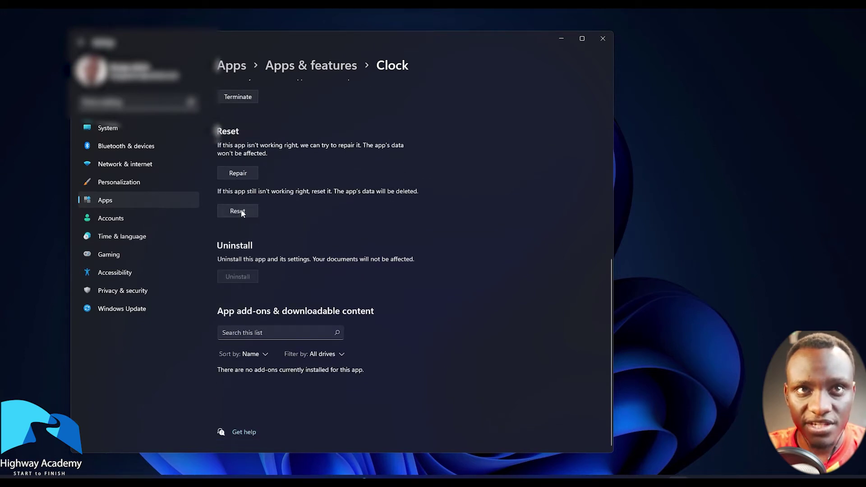
pyautogui.click(242, 212)
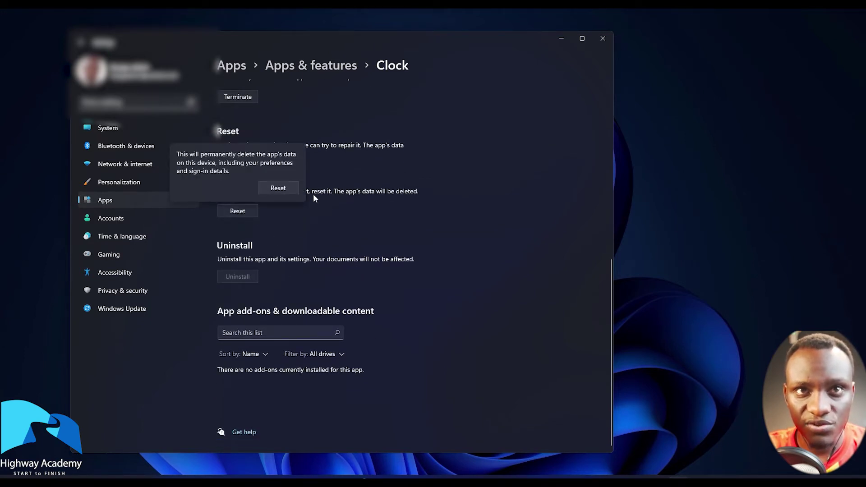
pyautogui.click(289, 187)
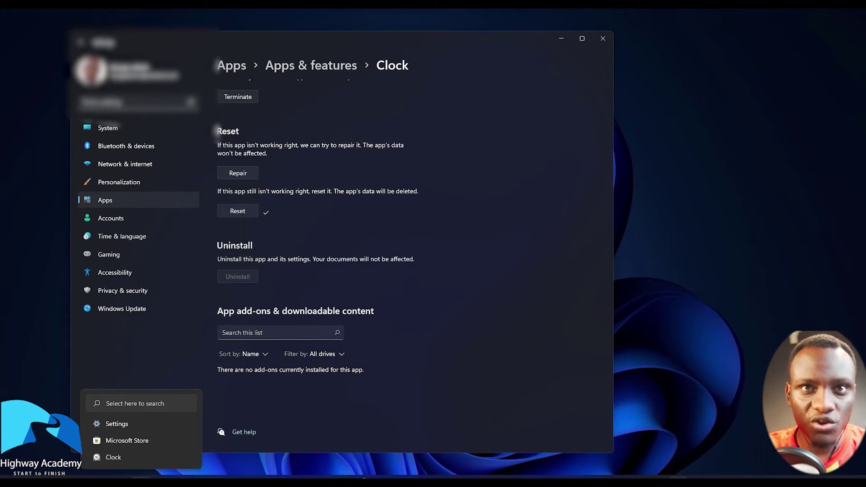
# Launch ExpressVPN from Windows search and connect to the USA - New York location
pyautogui.press('super+s')
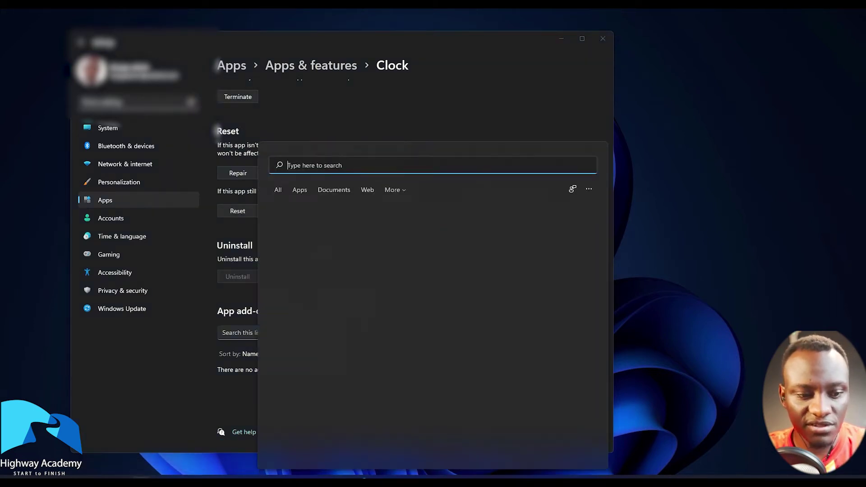
pyautogui.write('express')
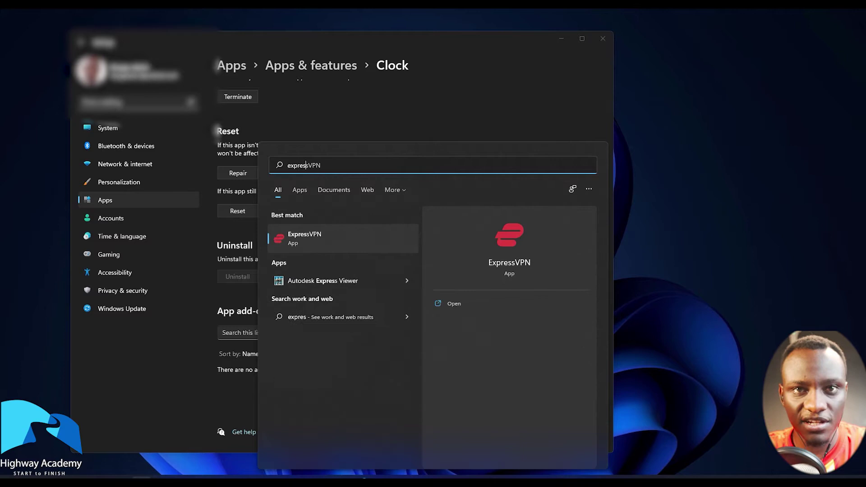
pyautogui.click(306, 251)
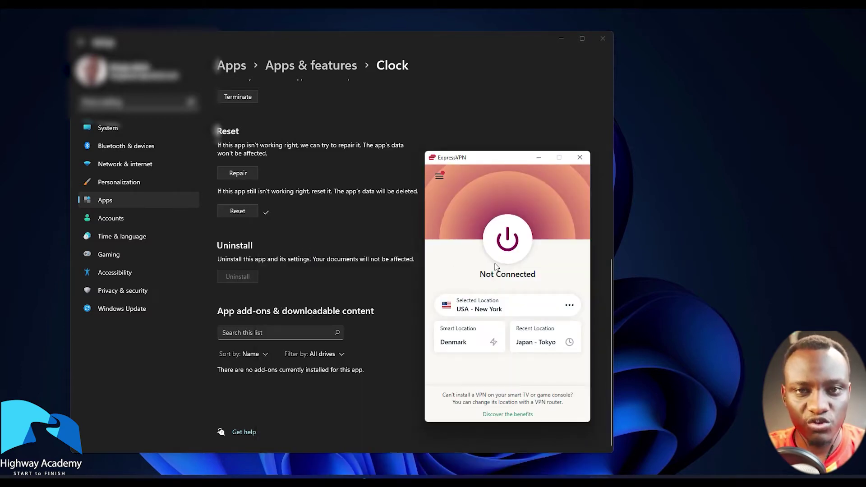
pyautogui.click(507, 249)
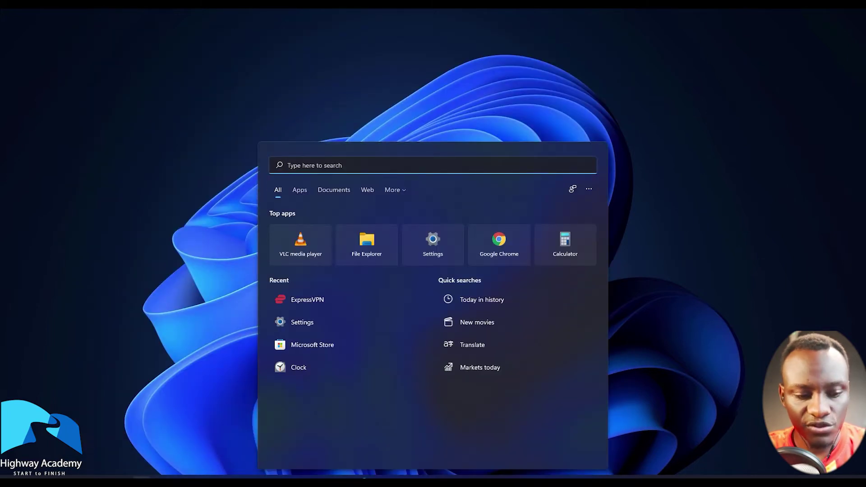
# Launch Clock, view World Clock and Stopwatch, then return to Focus sessions and maximise the window
pyautogui.write('clock')
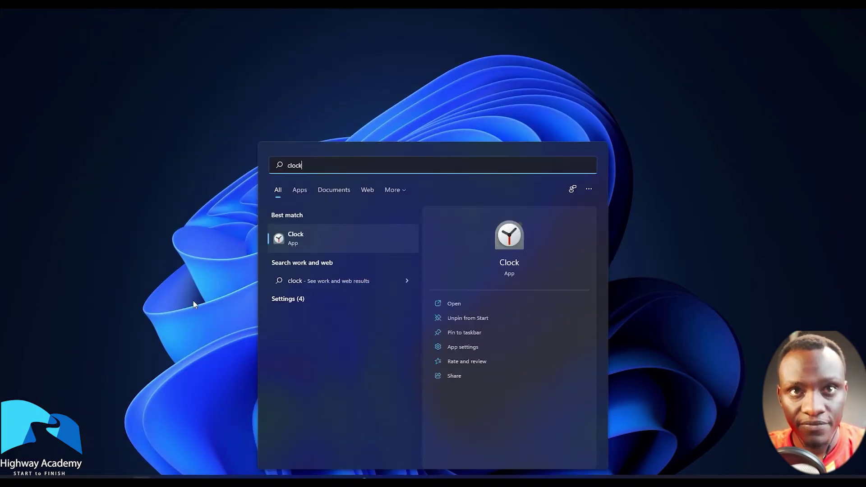
pyautogui.click(280, 239)
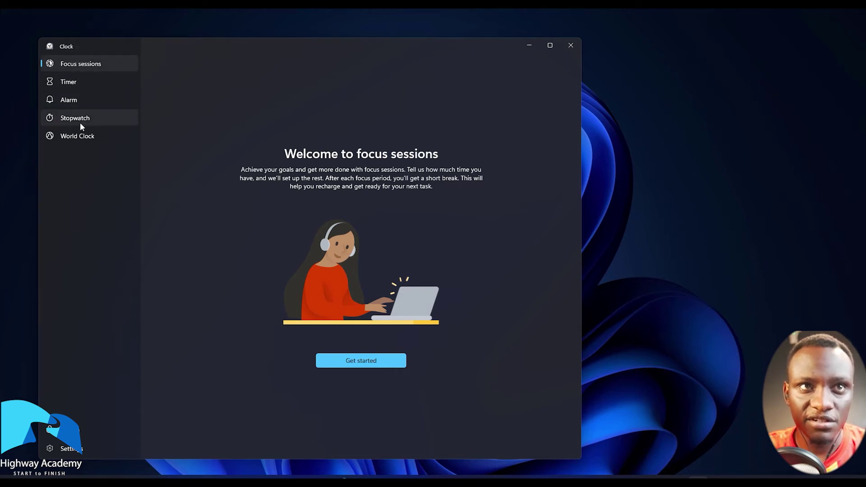
pyautogui.click(85, 134)
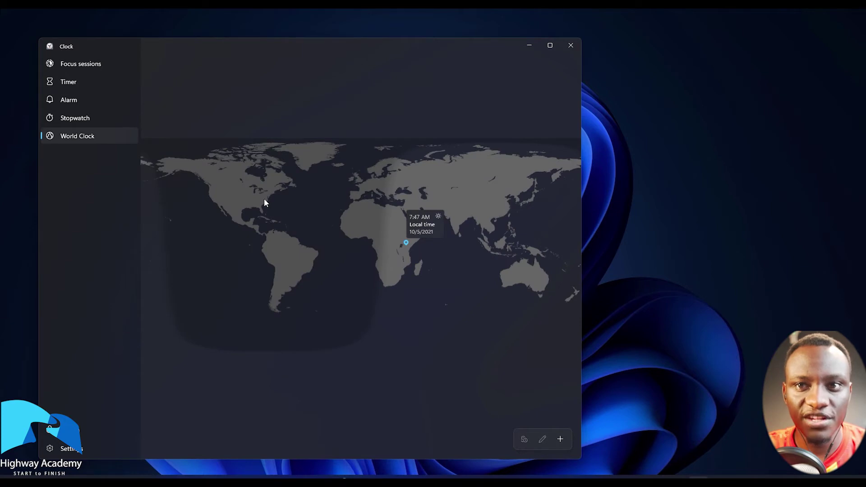
pyautogui.click(82, 124)
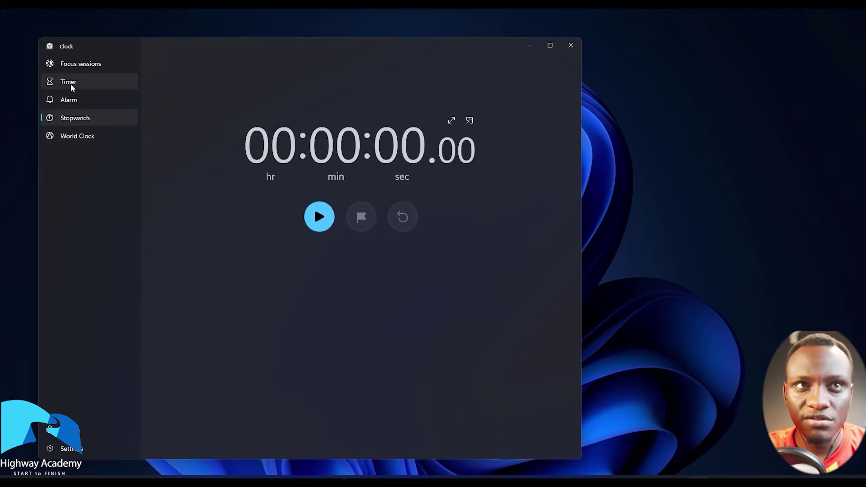
pyautogui.click(81, 65)
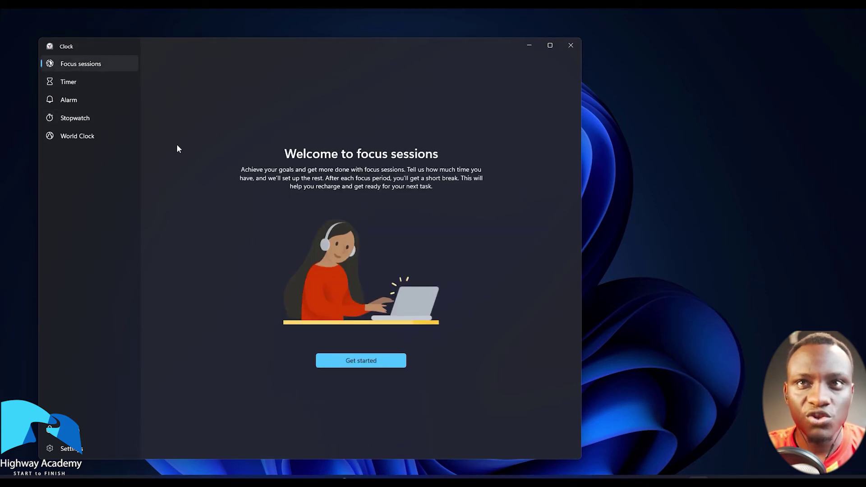
pyautogui.click(551, 46)
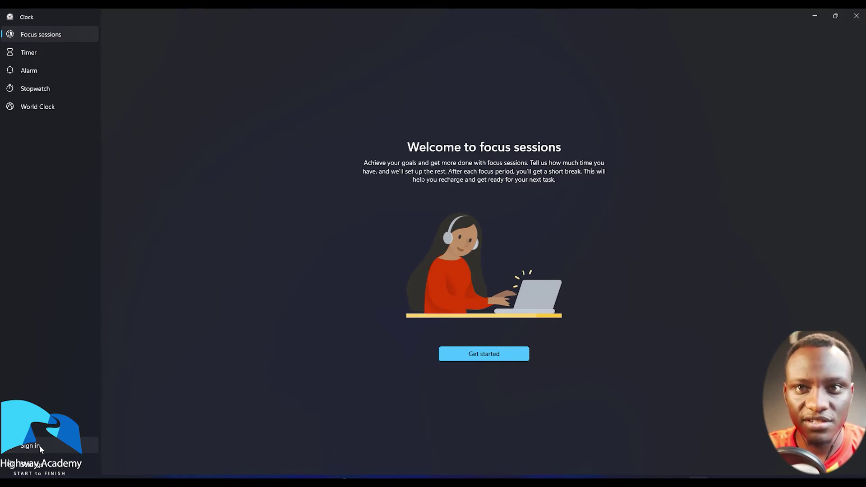
# Get started with Focus sessions and sign in with the Microsoft account to link Spotify and To Do
pyautogui.click(486, 353)
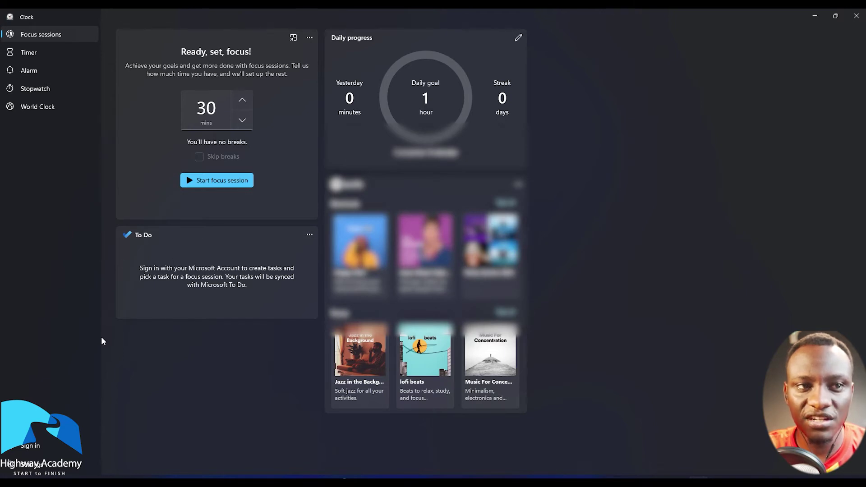
pyautogui.click(44, 446)
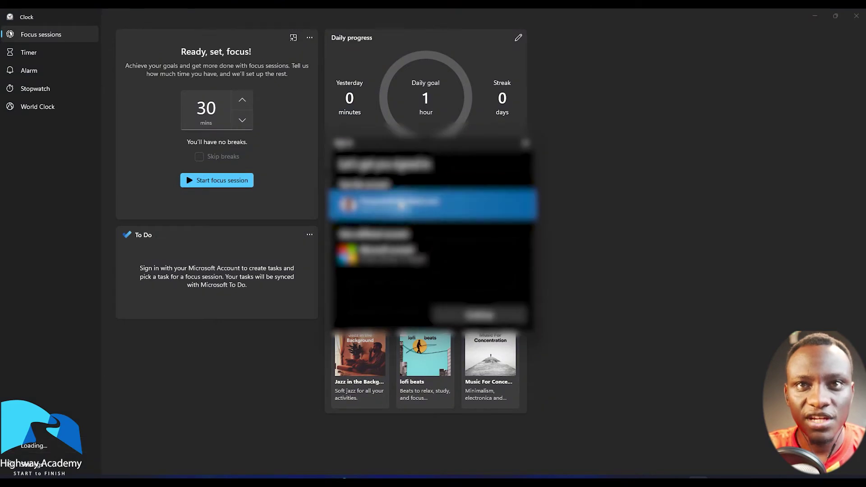
pyautogui.click(456, 313)
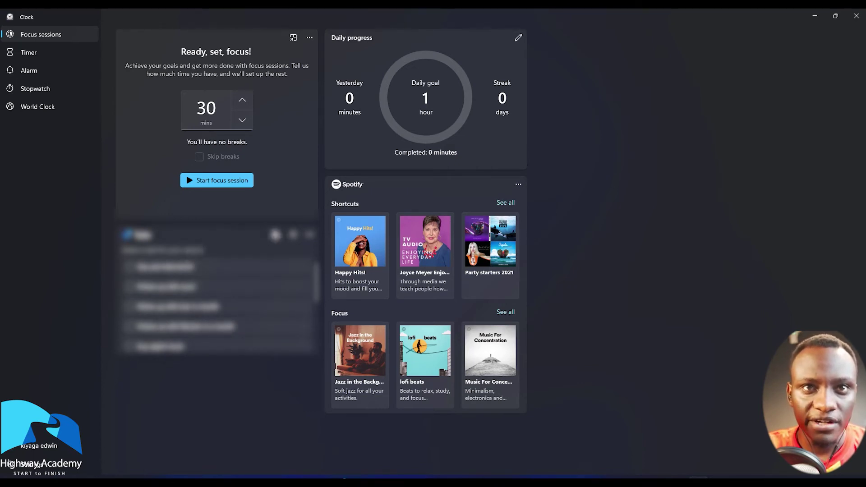
# Check the To Do panel's options, then launch Microsoft To Do by searching 'to do'
pyautogui.click(309, 239)
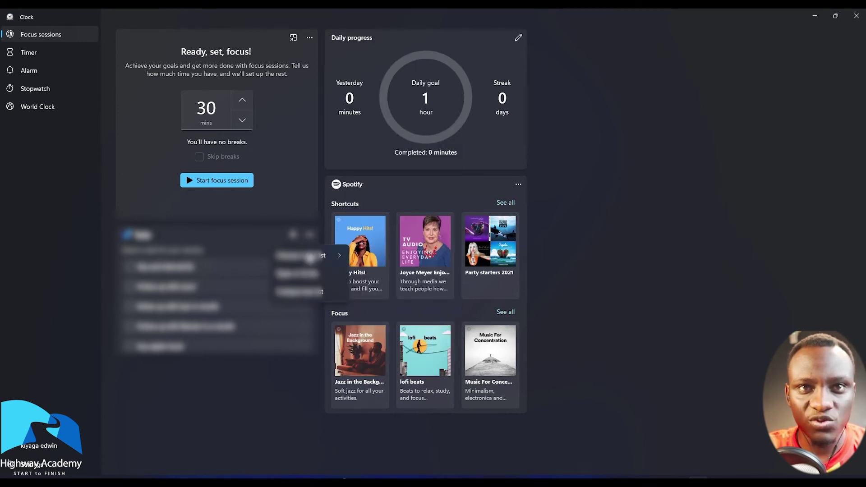
pyautogui.click(310, 256)
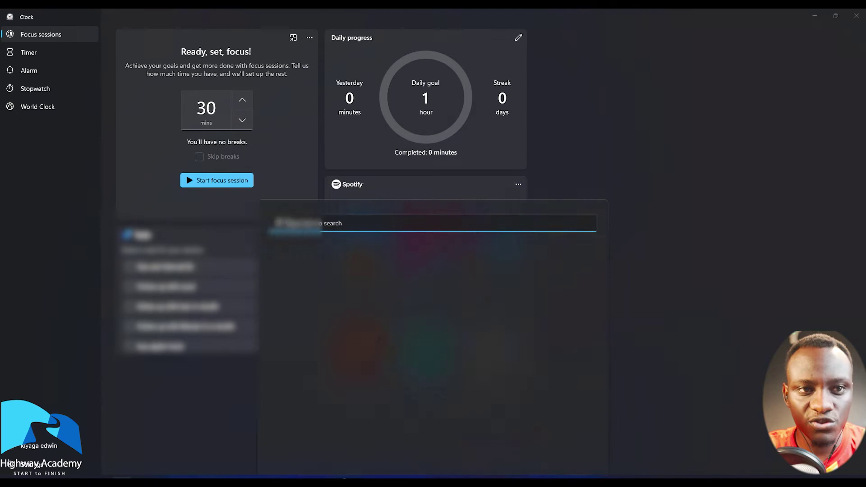
pyautogui.write('to')
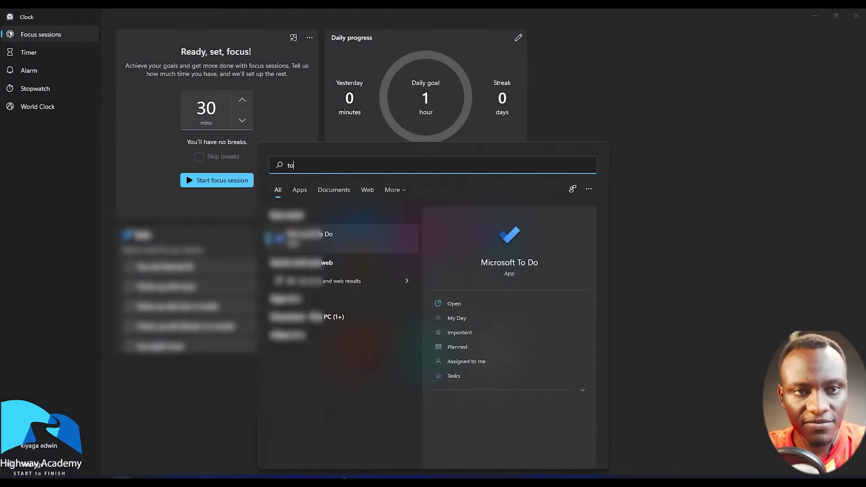
pyautogui.write(' do')
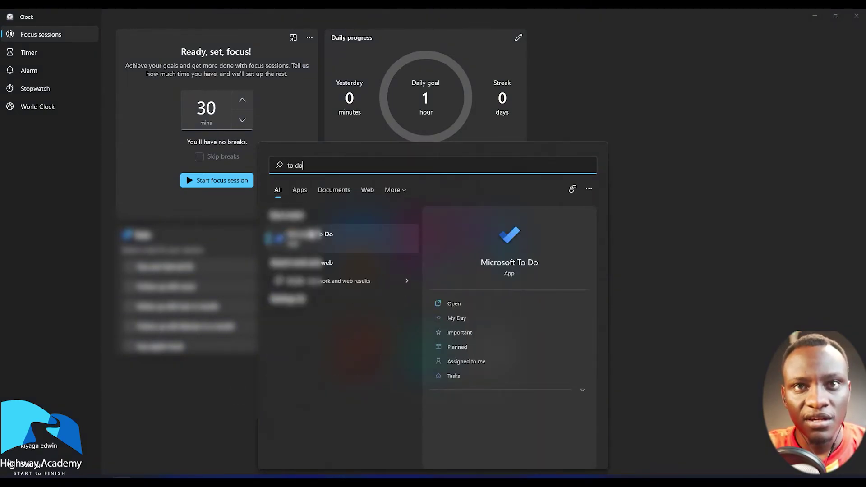
pyautogui.press('Return')
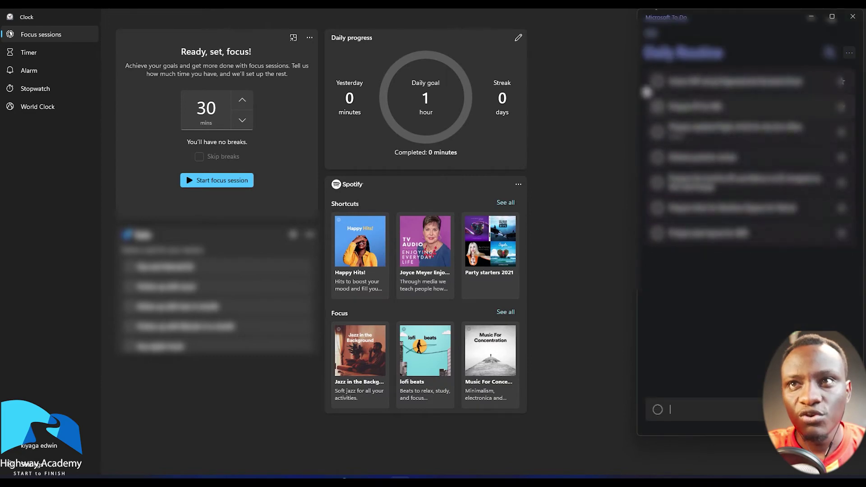
# Create a new To Do list titled 'Highway Academy'
pyautogui.click(649, 33)
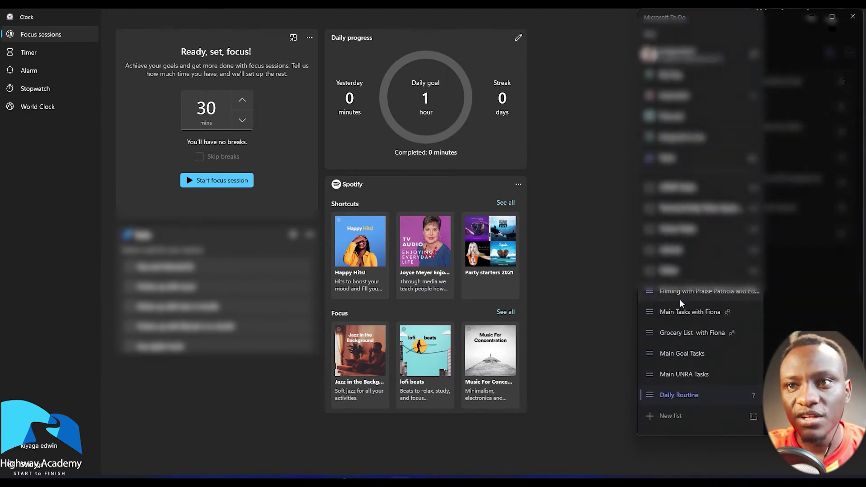
pyautogui.click(675, 425)
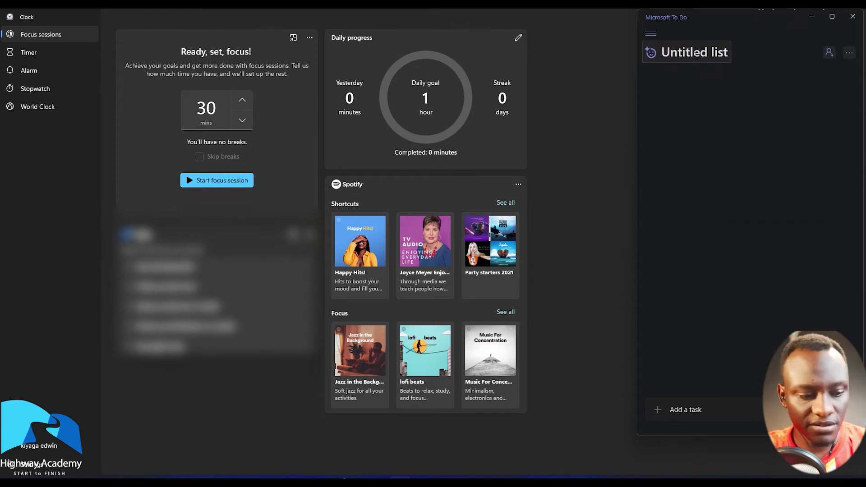
pyautogui.press('Return')
pyautogui.write('H')
pyautogui.click(703, 57)
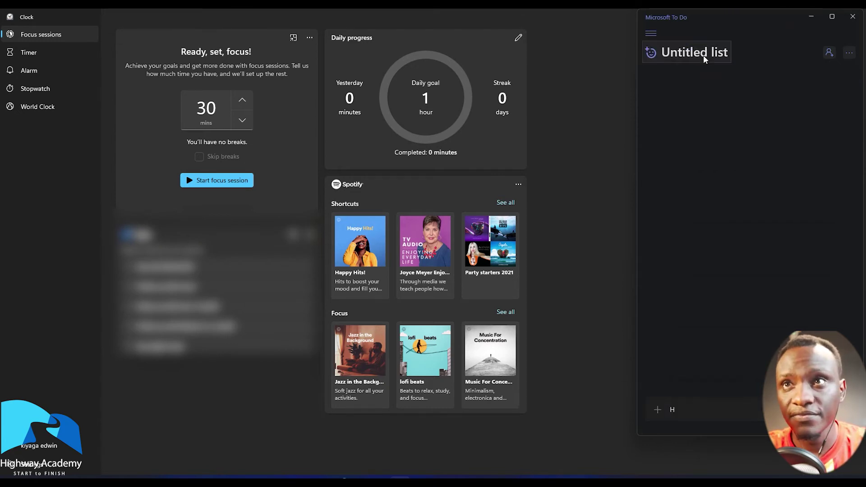
pyautogui.tripleClick(703, 55)
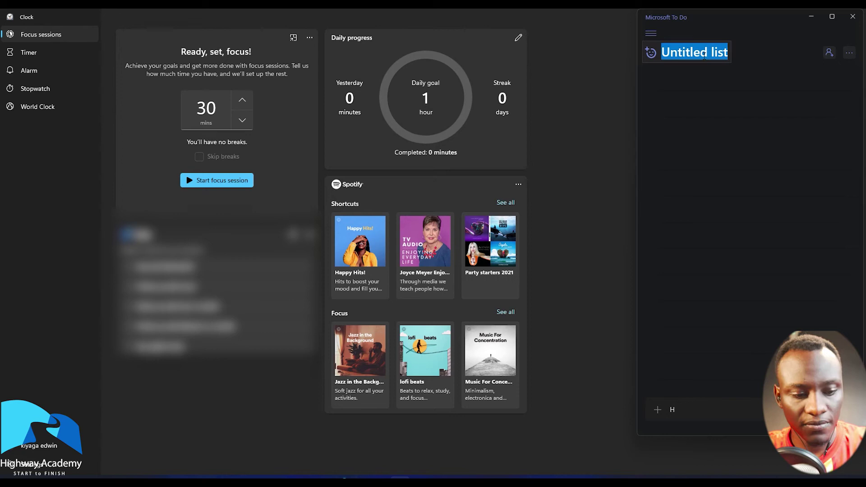
pyautogui.write('Highwa')
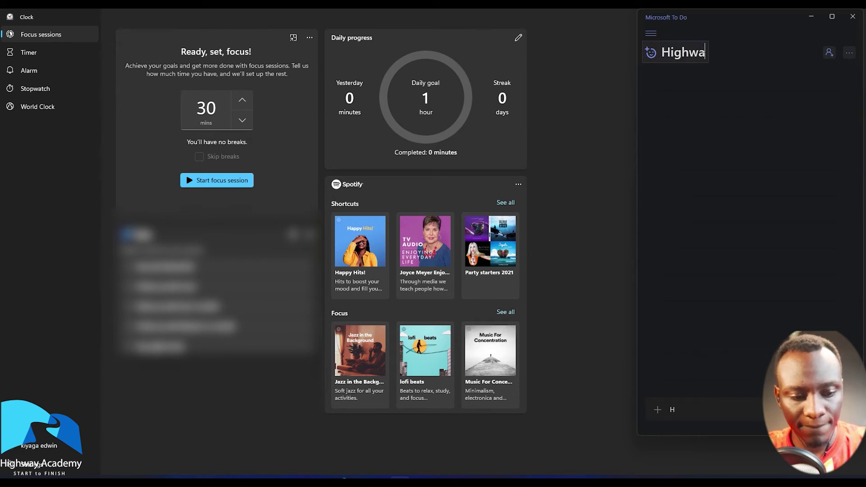
pyautogui.write('y Academy')
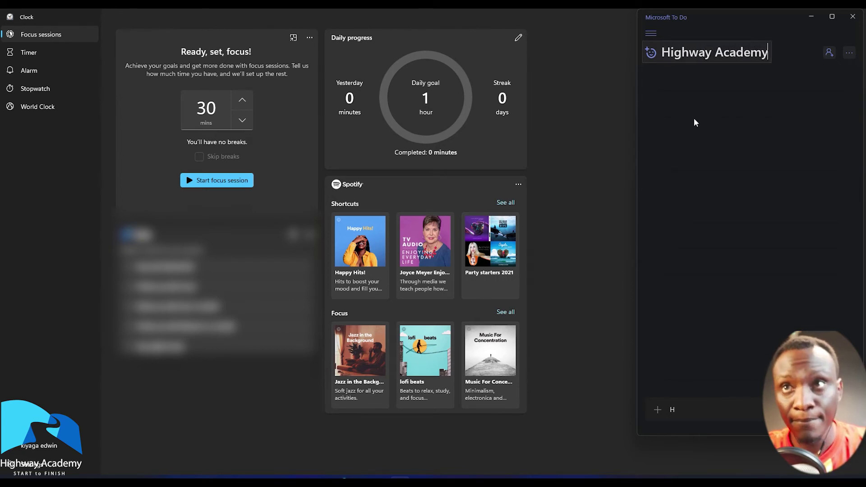
pyautogui.press('Return')
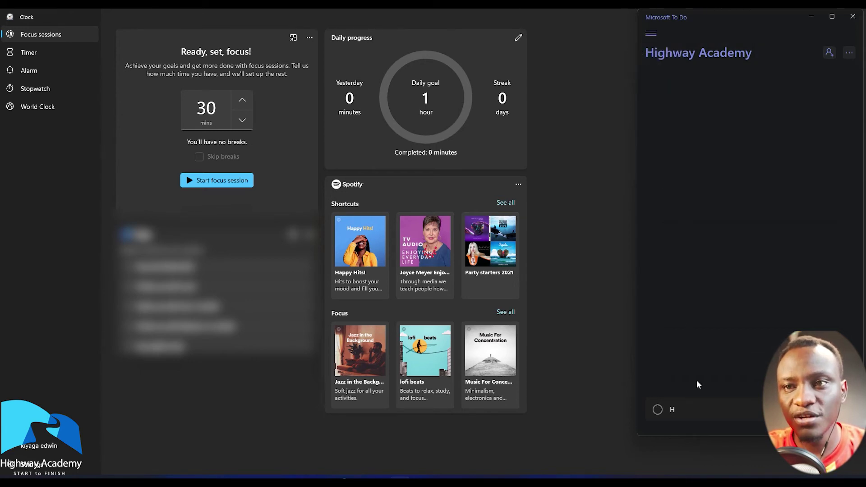
# Add the task 'Prepare Drawings' to the list, correcting the misspelling before saving
pyautogui.hotkey('ctrl', 'a')
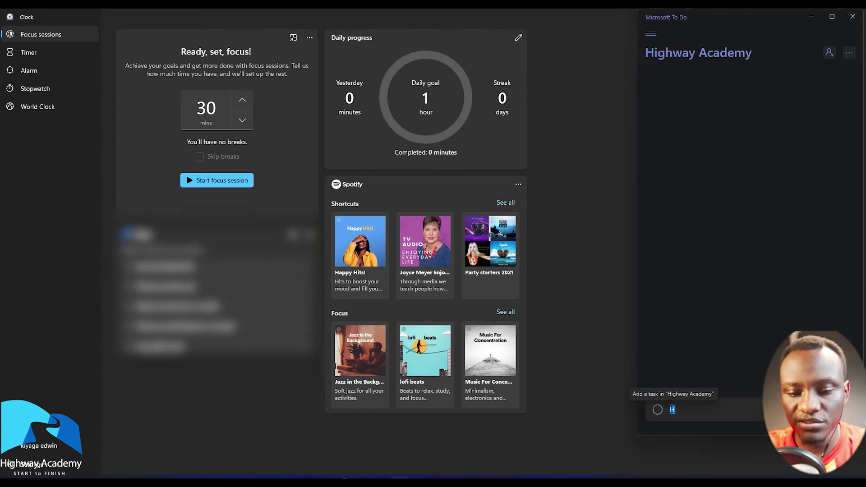
pyautogui.press('BackSpace')
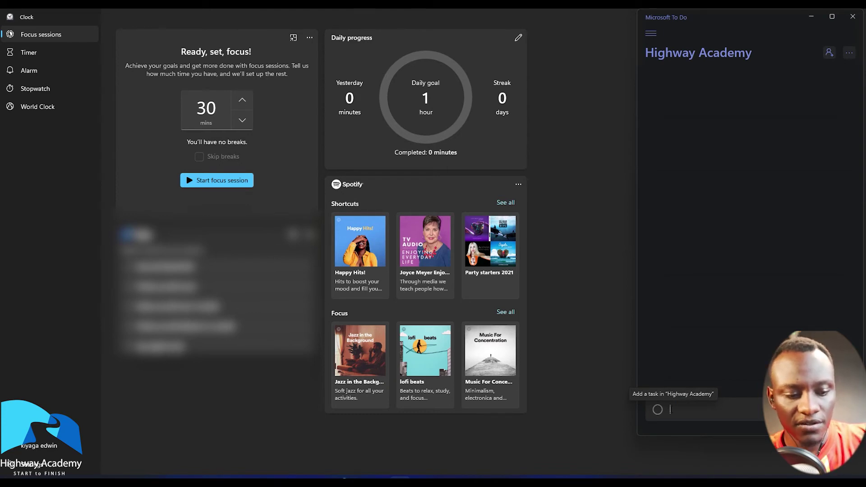
pyautogui.write('Pre')
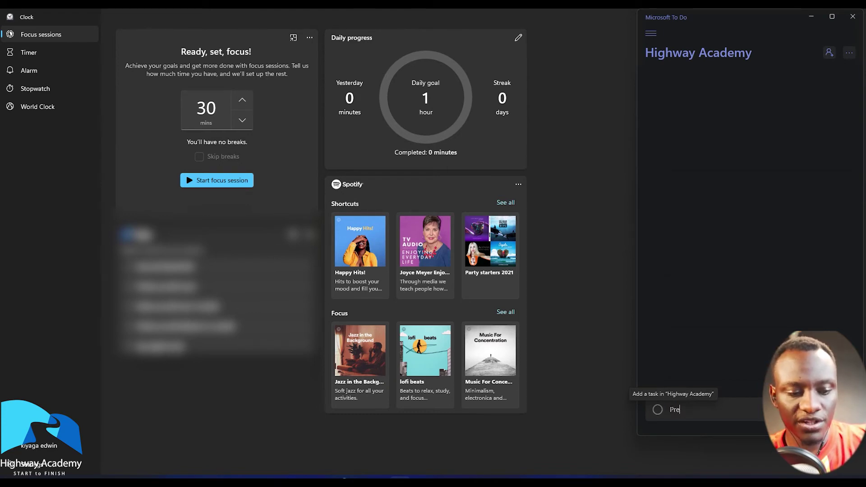
pyautogui.write('apre Drawings')
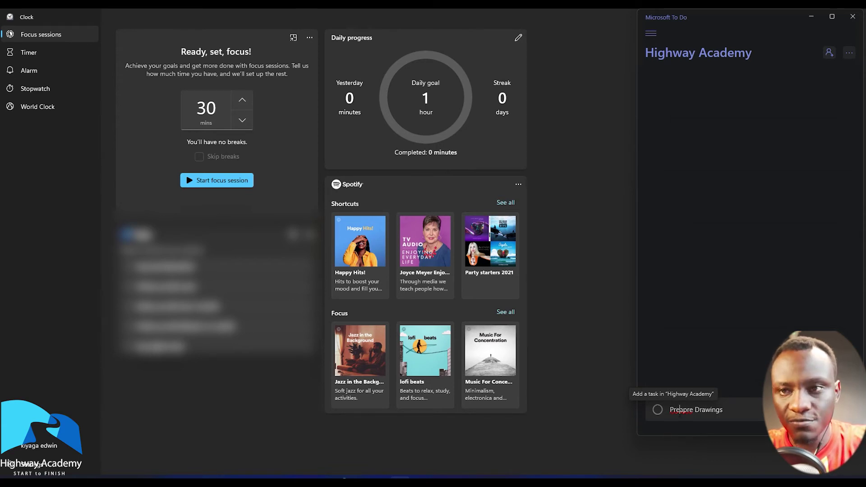
pyautogui.write('p')
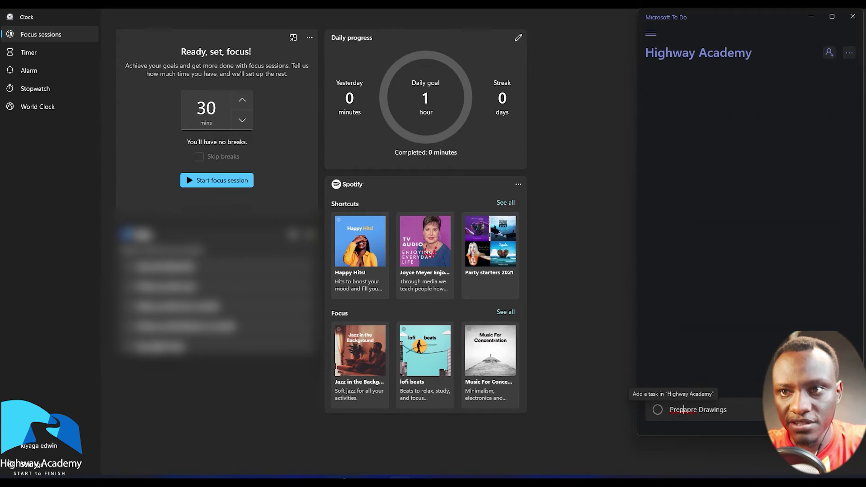
pyautogui.press('Right')
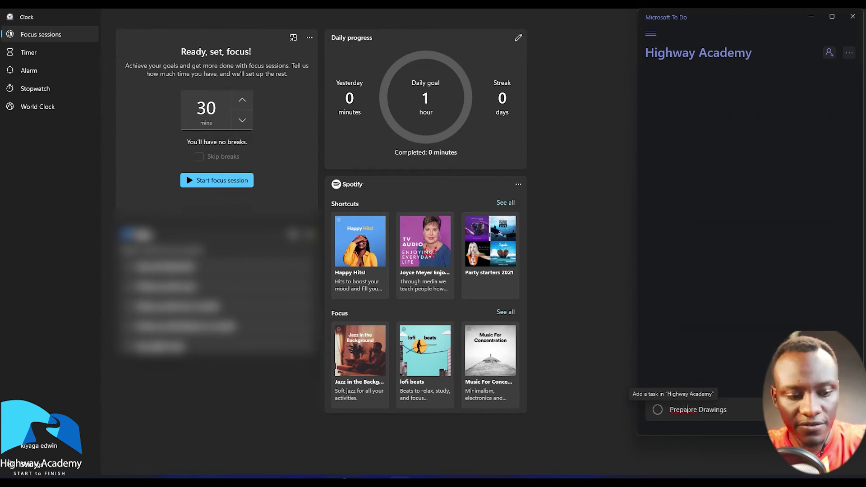
pyautogui.write('re')
pyautogui.press('Delete')
pyautogui.press('Delete')
pyautogui.press('Delete')
pyautogui.press('Delete')
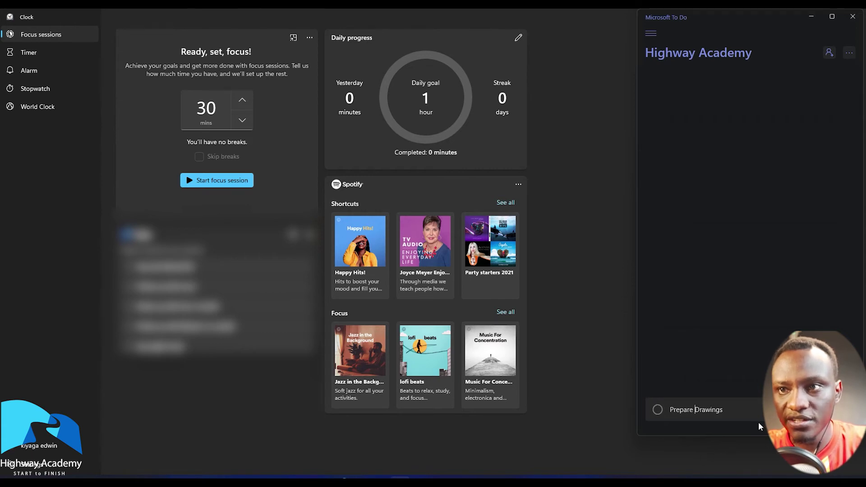
pyautogui.press('Return')
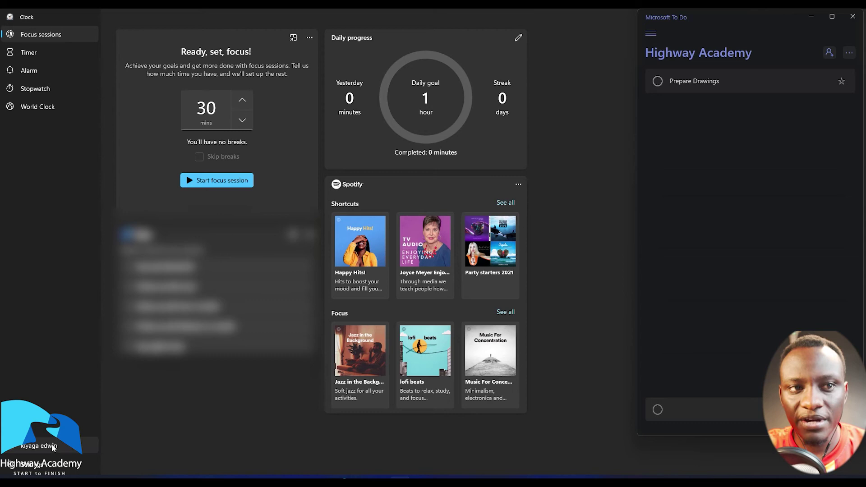
# Close To Do, sign in to Clock, and show the Highway Academy list in the focus task panel
pyautogui.hotkey('alt', 'F4')
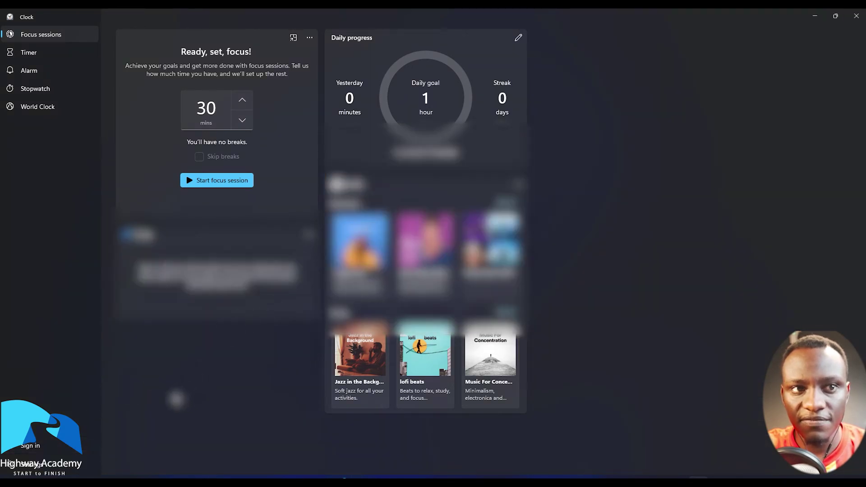
pyautogui.click(34, 445)
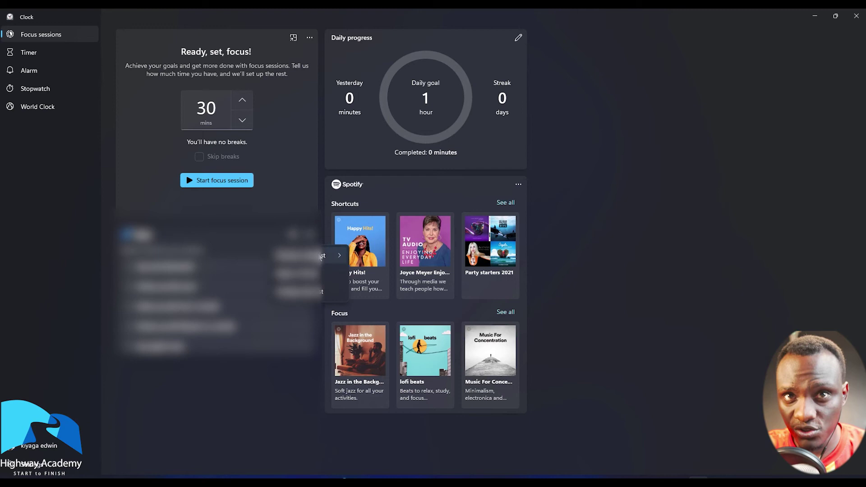
pyautogui.moveTo(333, 255)
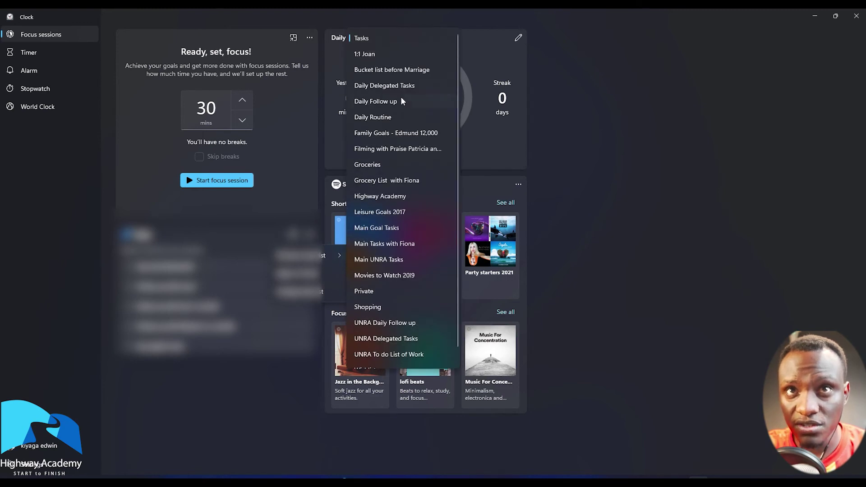
pyautogui.click(378, 195)
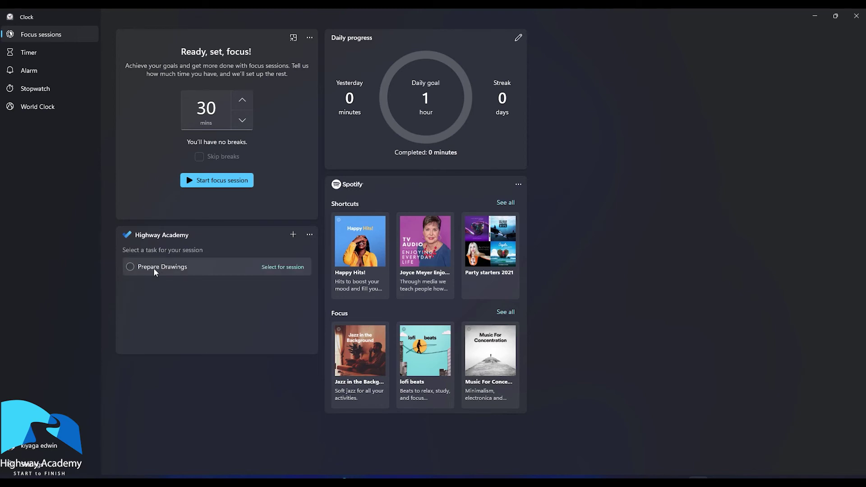
# Add the task 'Preapre Cross Sections' to the Highway Academy list
pyautogui.click(293, 234)
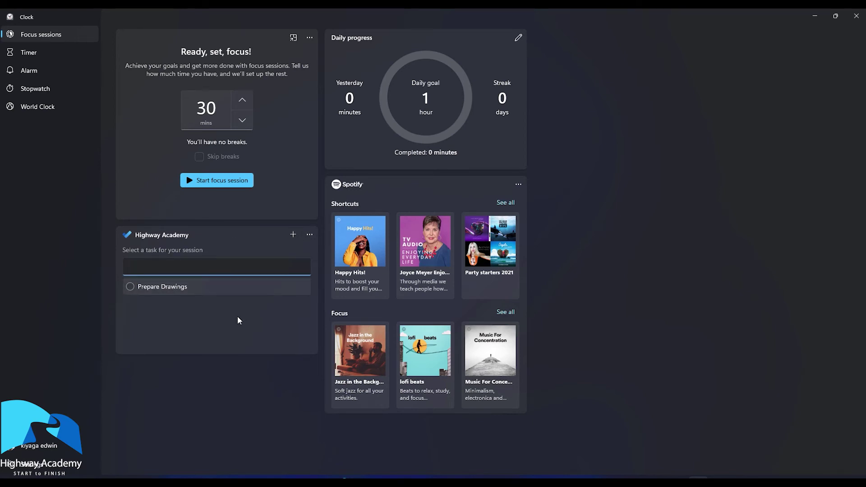
pyautogui.write('Preapre Crso')
pyautogui.press('BackSpace')
pyautogui.press('BackSpace')
pyautogui.write('oss Sections')
pyautogui.press('Return')
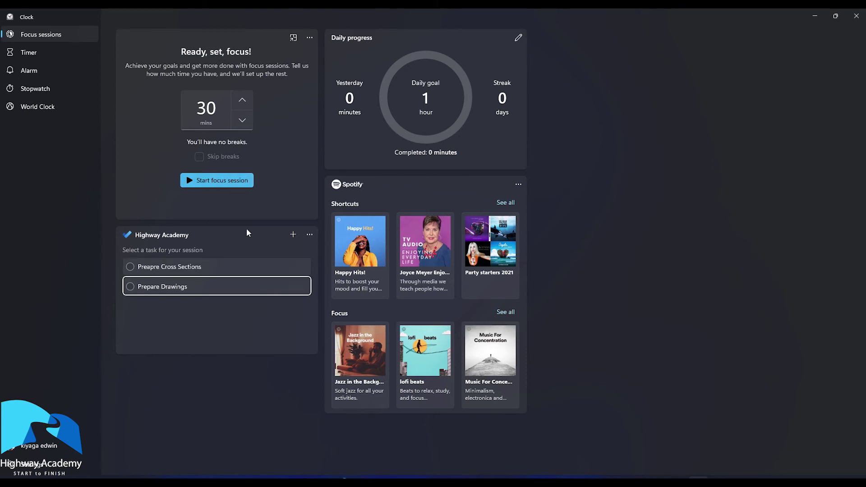
pyautogui.click(242, 101)
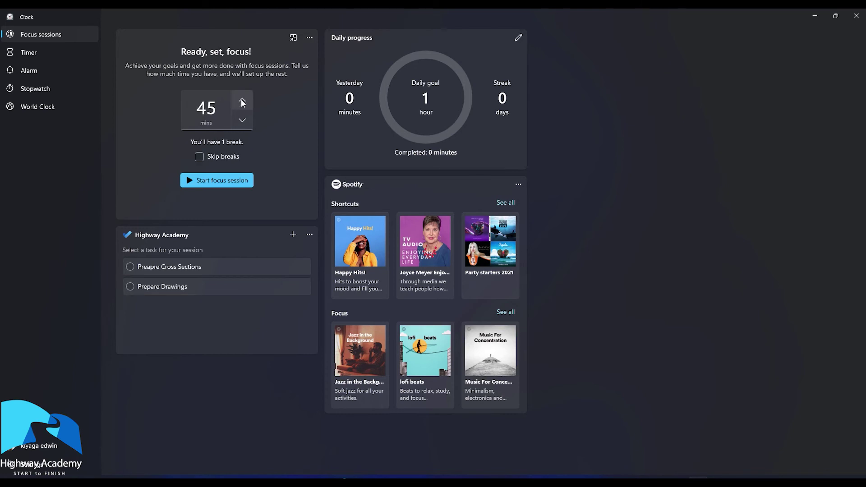
pyautogui.click(242, 101)
pyautogui.click(243, 101)
pyautogui.click(243, 101)
pyautogui.click(242, 101)
pyautogui.click(242, 101)
pyautogui.click(242, 101)
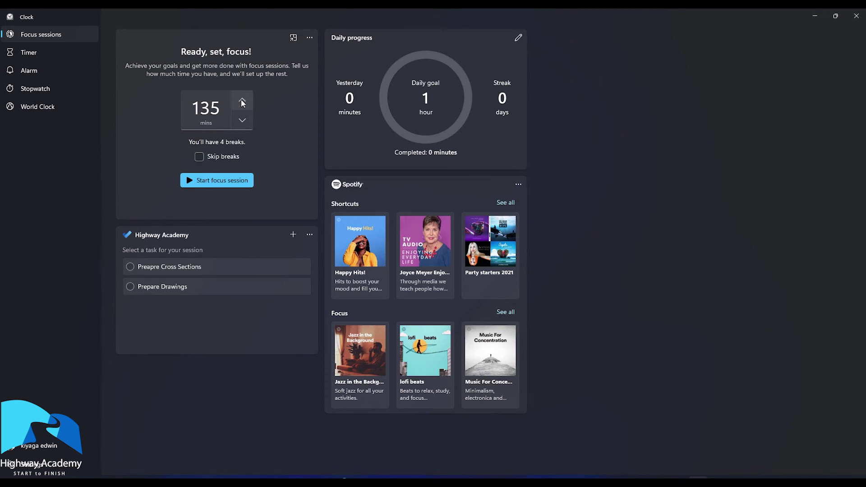
pyautogui.click(243, 101)
pyautogui.click(242, 101)
pyautogui.click(242, 101)
pyautogui.click(242, 102)
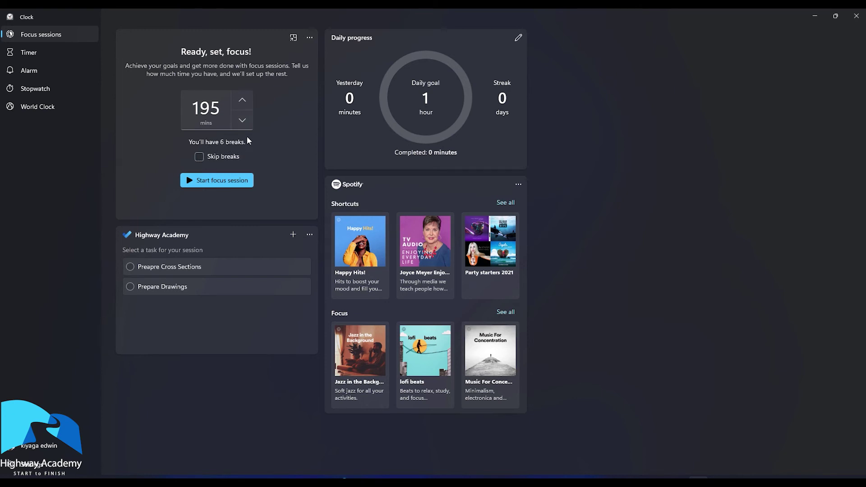
pyautogui.click(247, 124)
pyautogui.click(247, 124)
pyautogui.click(247, 125)
pyautogui.click(247, 125)
pyautogui.click(247, 125)
pyautogui.click(247, 124)
pyautogui.click(247, 124)
pyautogui.click(247, 124)
pyautogui.click(247, 124)
pyautogui.click(247, 125)
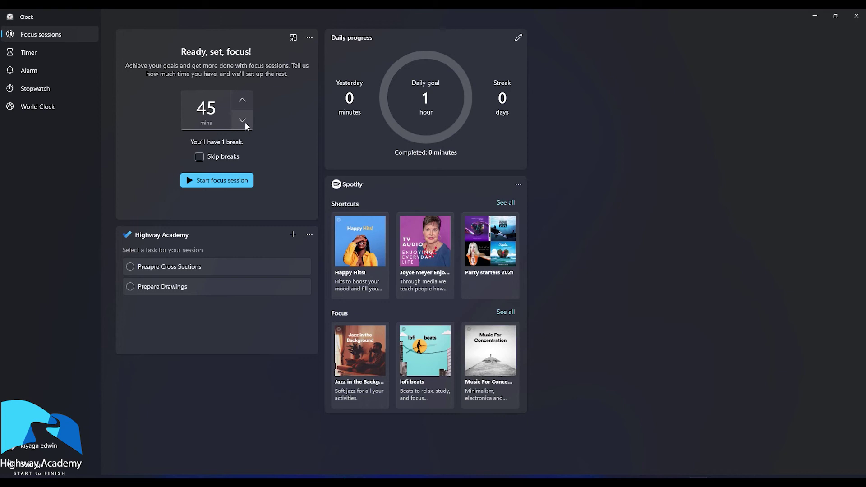
pyautogui.click(245, 122)
pyautogui.click(224, 105)
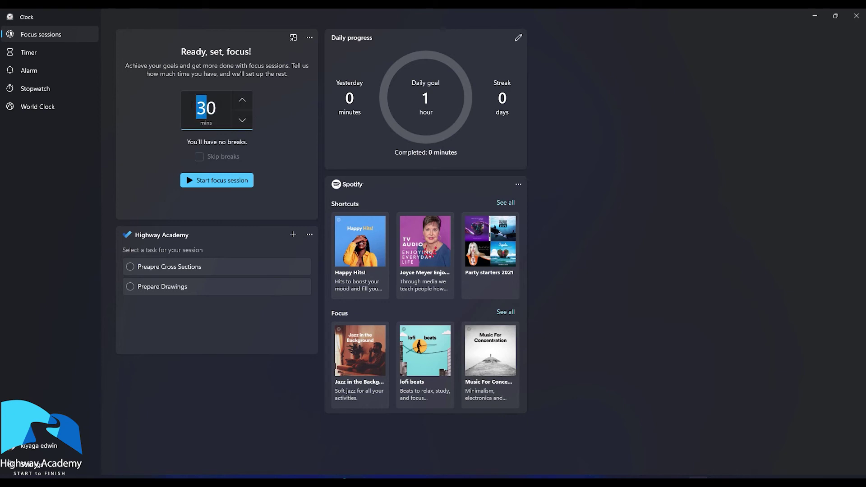
pyautogui.write('30')
# Select 'Preapre Cross Sections' as the focus session's task, leaving the Spotify options unchanged
pyautogui.click(522, 184)
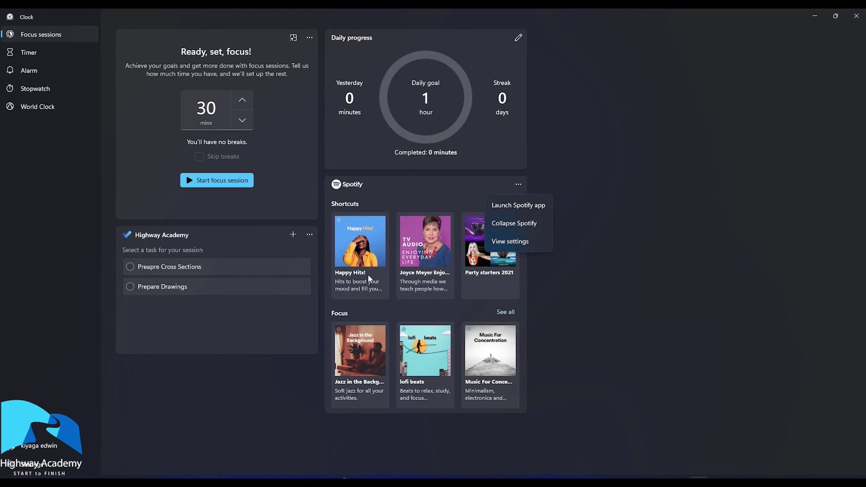
pyautogui.click(386, 272)
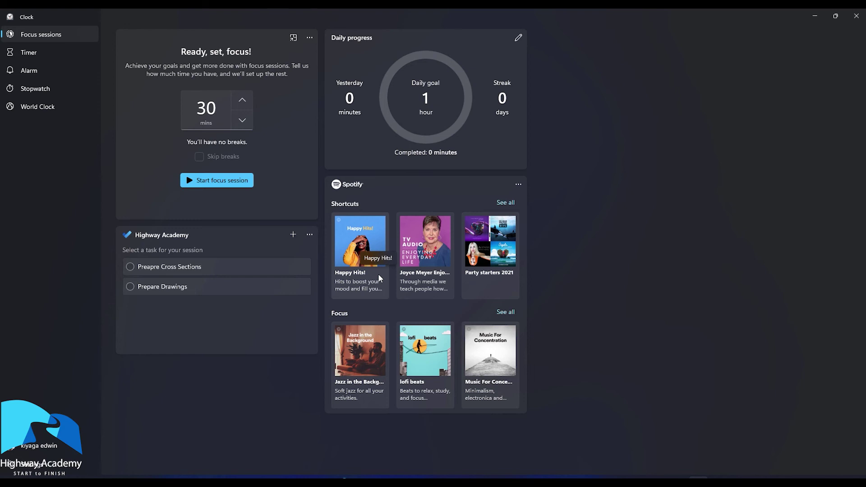
pyautogui.click(210, 267)
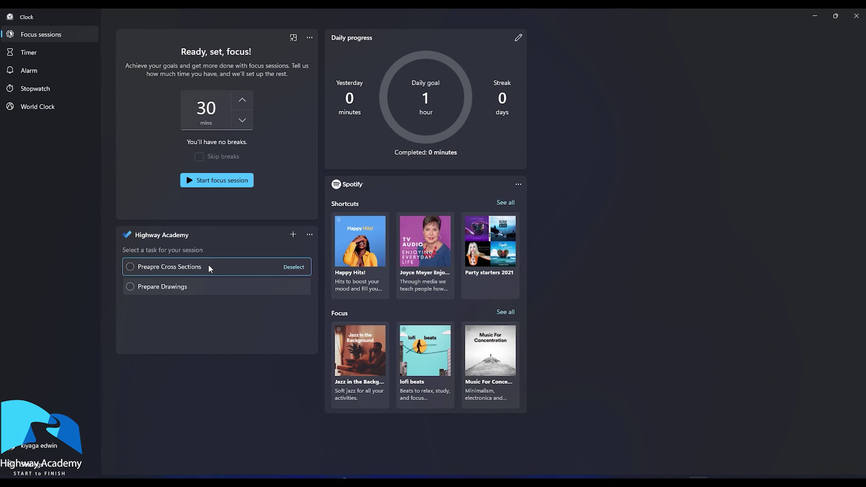
# Rename the task from 'Preapre Cross Sections' to 'Prepare Cross Sections'
pyautogui.click(164, 268)
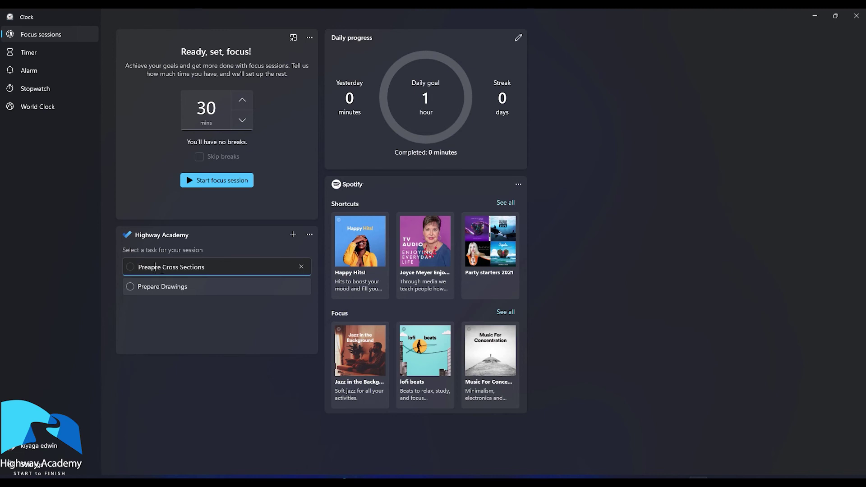
pyautogui.press('BackSpace')
pyautogui.press('Delete')
pyautogui.write('pa')
pyautogui.click(194, 320)
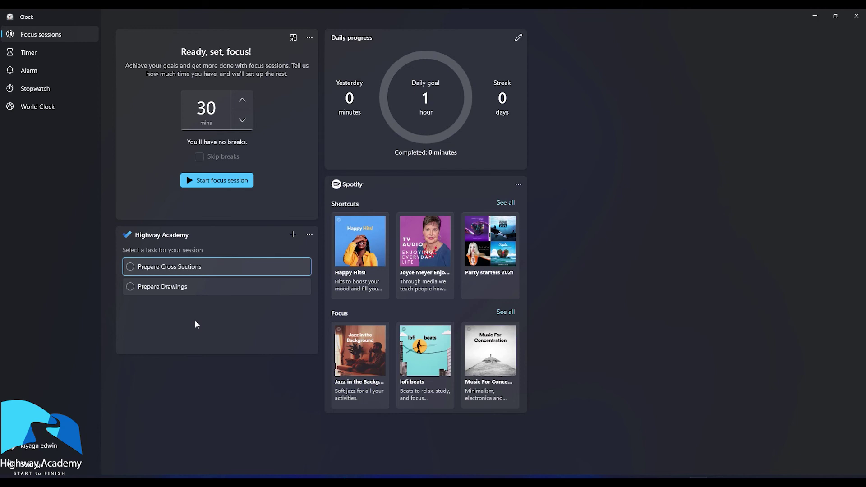
# Keep 'Prepare Cross Sections' selected for the session and pick the Happy Hits playlist
pyautogui.click(235, 263)
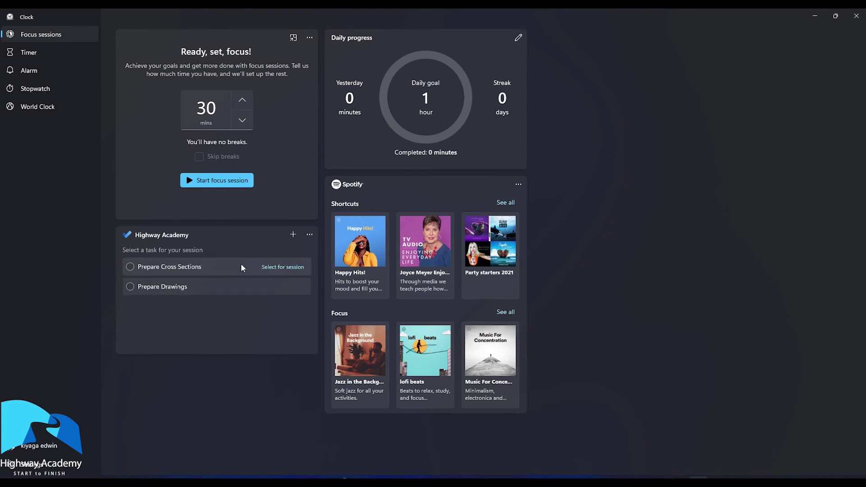
pyautogui.click(241, 263)
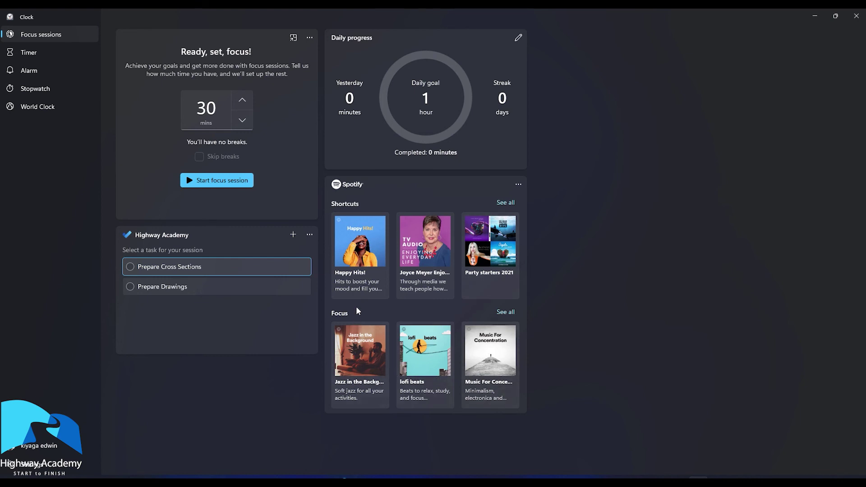
pyautogui.click(377, 273)
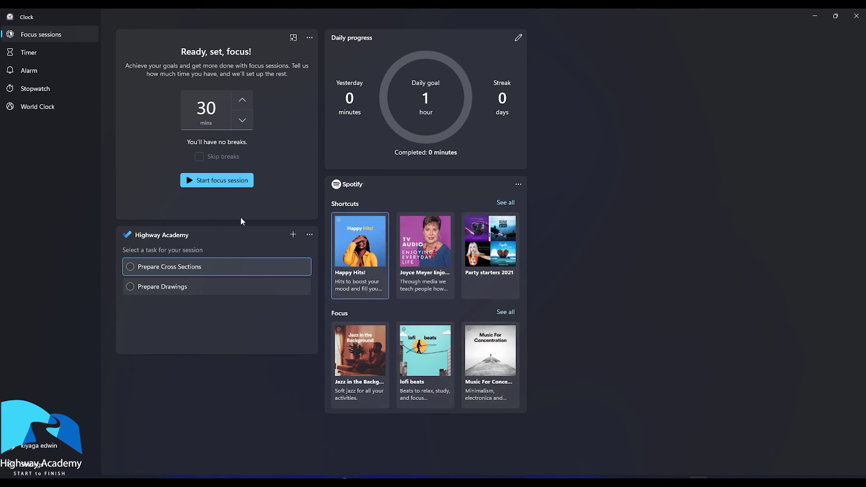
# Start the 30-minute focus session with Happy Hits playing, then minimise Spotify
pyautogui.click(210, 181)
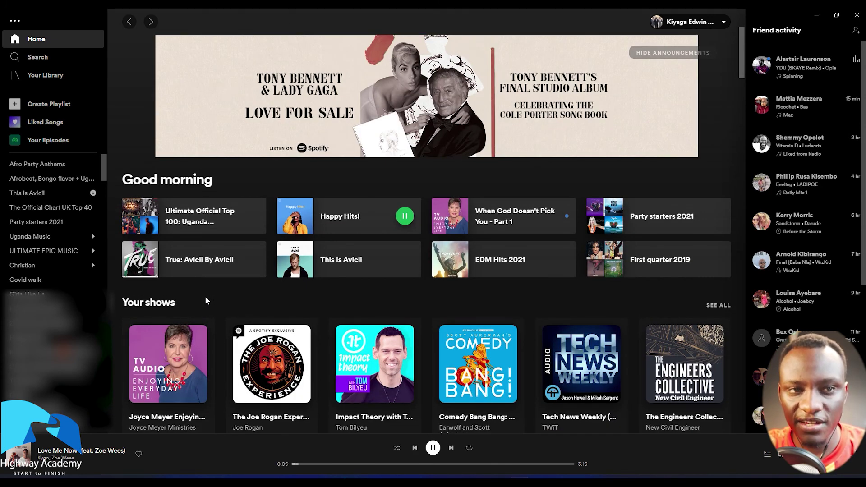
pyautogui.click(818, 16)
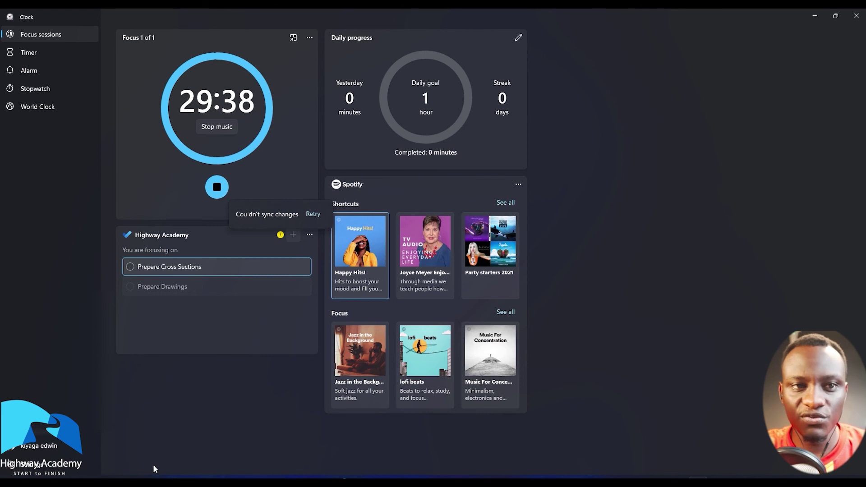
# Search Windows for '2022' and launch Civil 3D 2022 Metric
pyautogui.press('super+s')
pyautogui.write('civil')
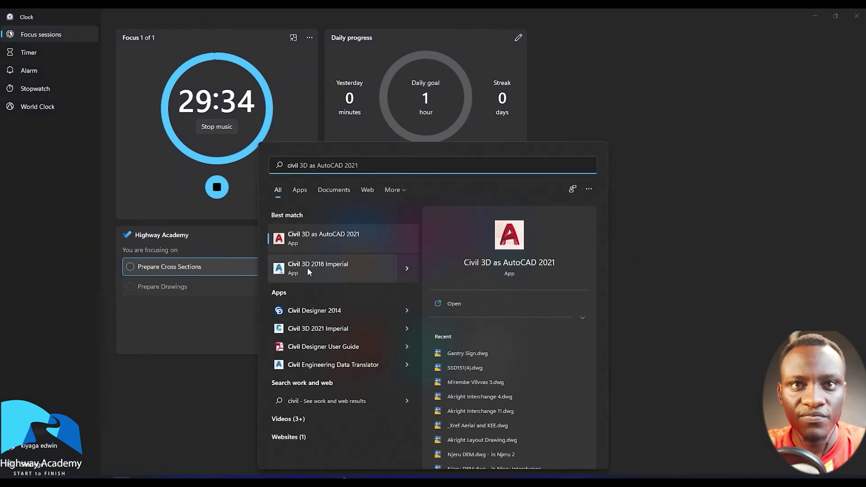
pyautogui.press('BackSpace')
pyautogui.press('BackSpace')
pyautogui.press('BackSpace')
pyautogui.press('BackSpace')
pyautogui.press('BackSpace')
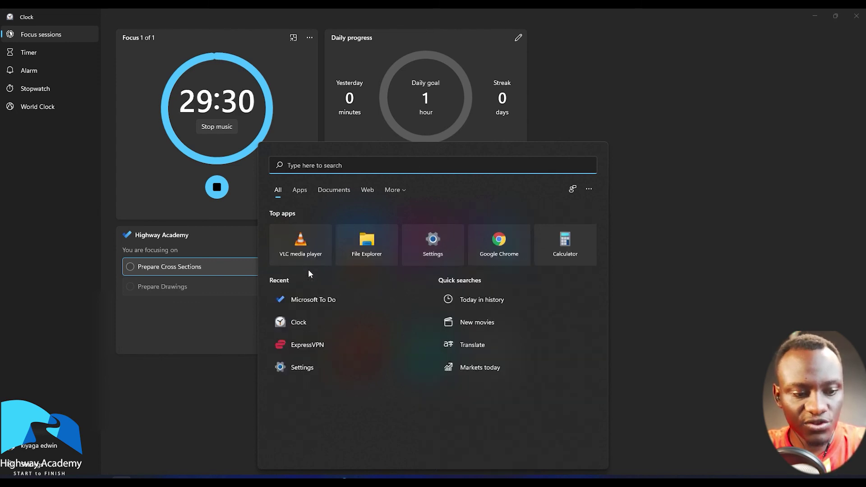
pyautogui.write('2022')
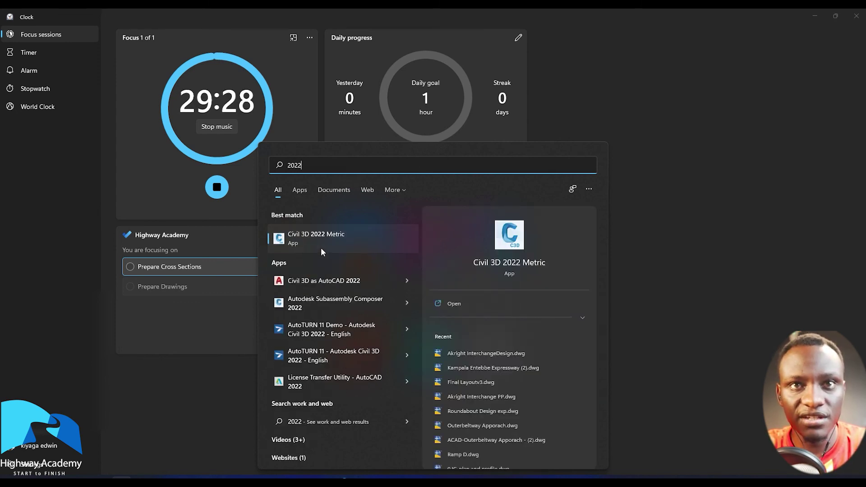
pyautogui.click(321, 243)
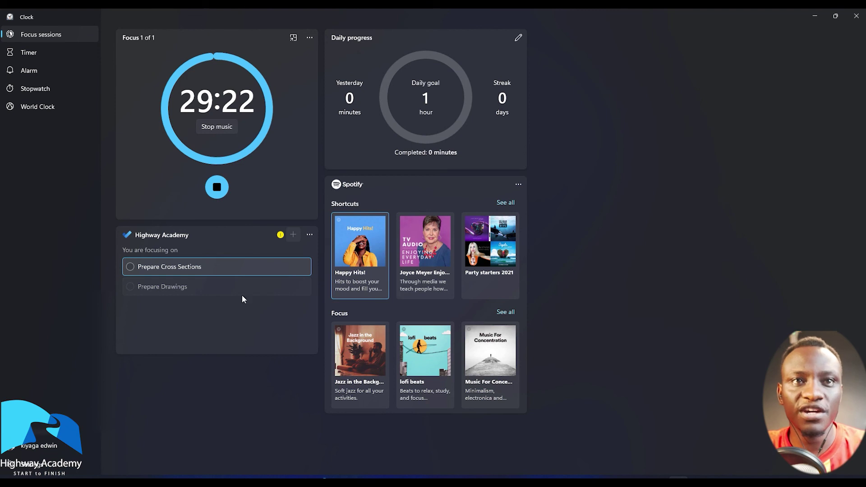
pyautogui.moveTo(132, 270)
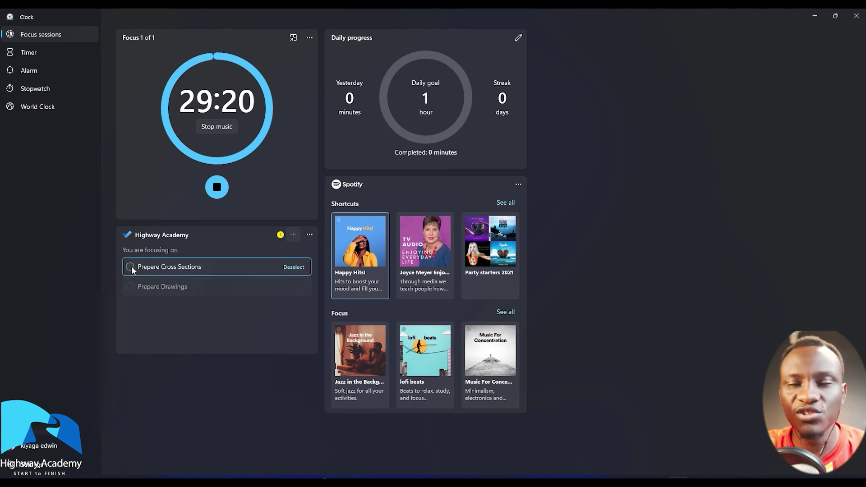